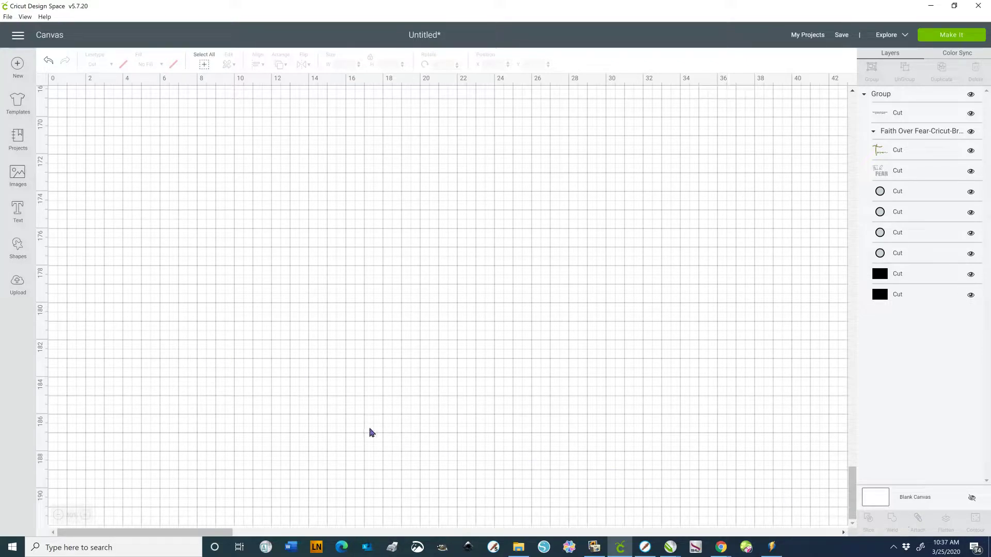
Step: Insert the uploaded Faith Over Fear-Cricut-Brother image onto the canvas and leave it deselected
left_click(17, 285)
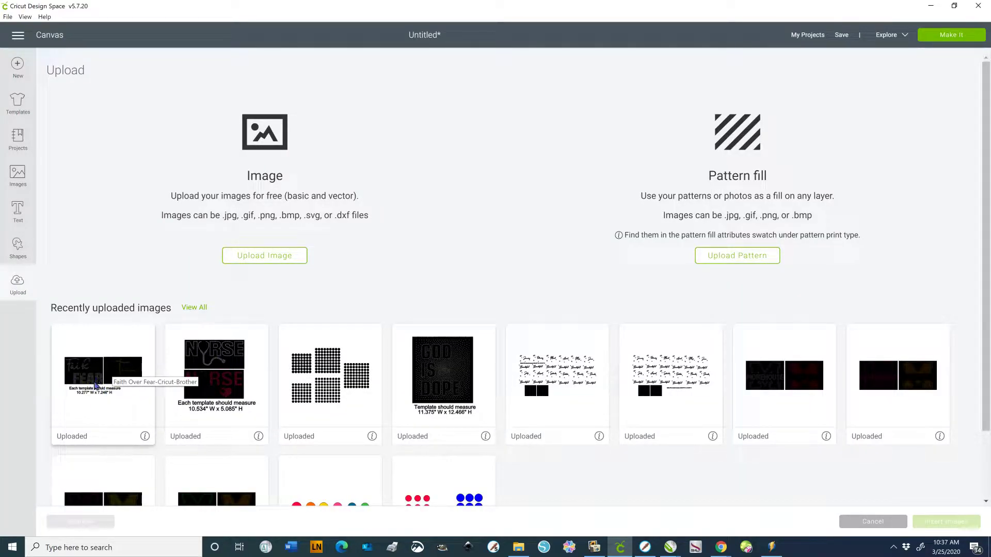
left_click(93, 375)
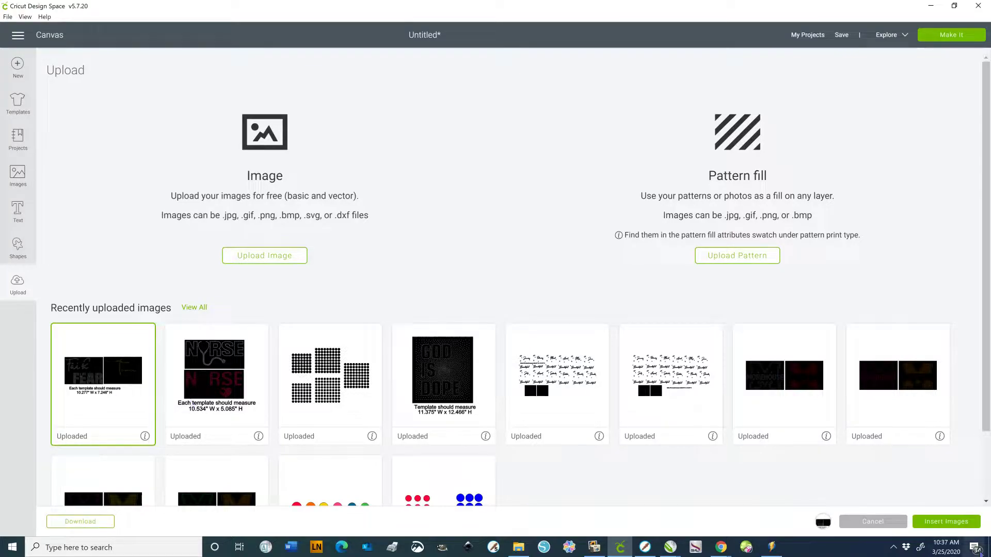
left_click(963, 529)
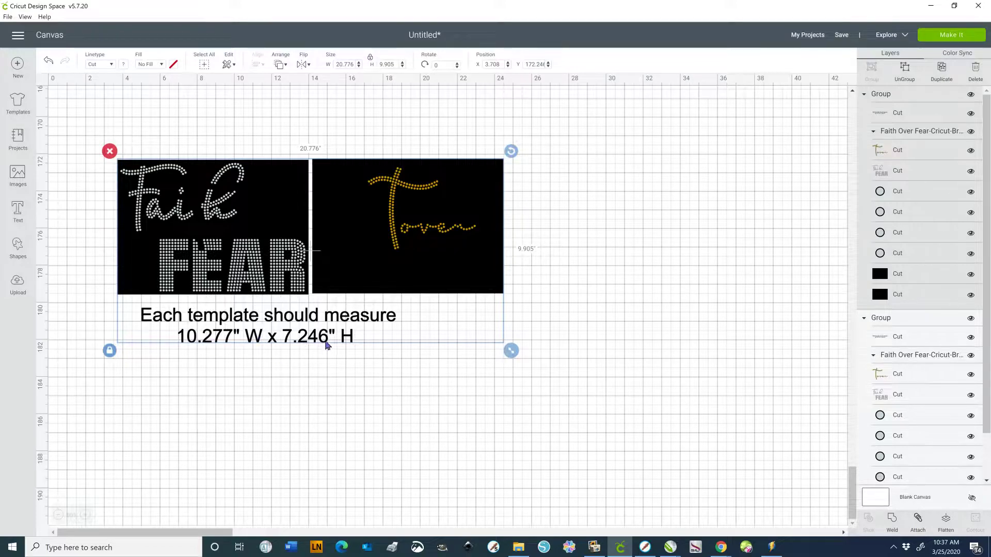
left_click(411, 404)
Step: Switch to File Explorer to view Faith Over Fear-Cricut-Brother.svg in the Religious folder, and return to Cricut Design Space
left_click(518, 547)
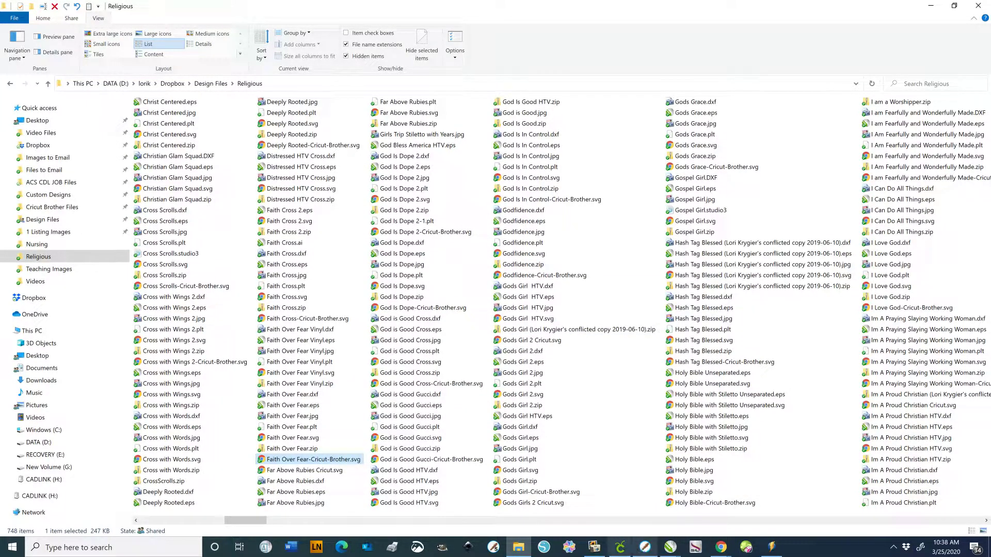
left_click(619, 547)
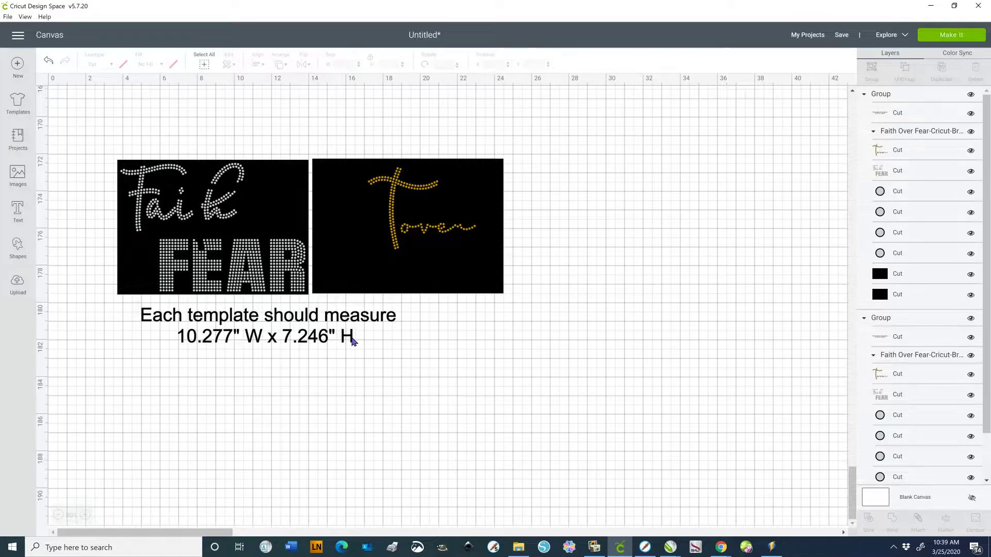
Step: Ungroup the inserted Faith Over Fear design twice, separating the instruction text and then the individual template pieces
left_click(457, 283)
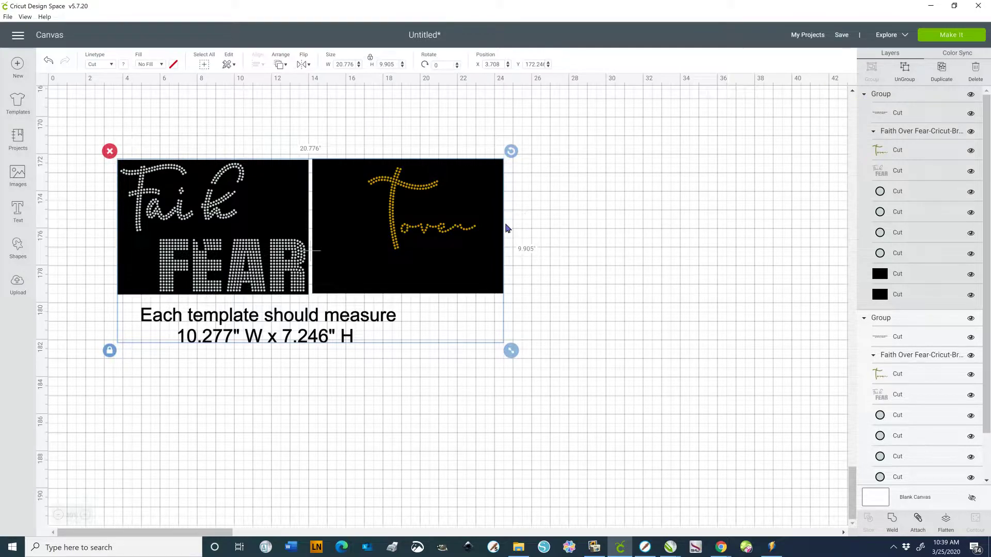
left_click(903, 72)
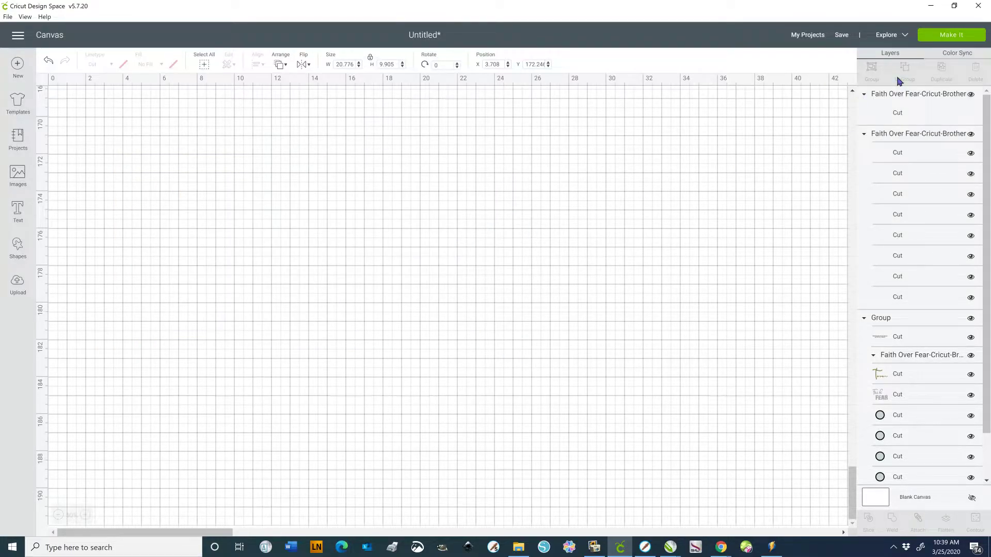
left_click(277, 213)
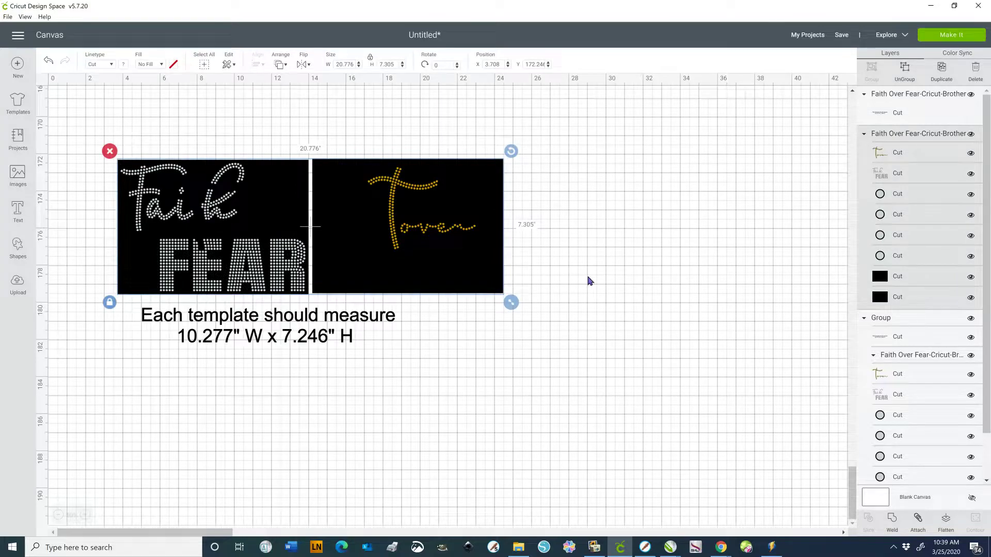
left_click(905, 73)
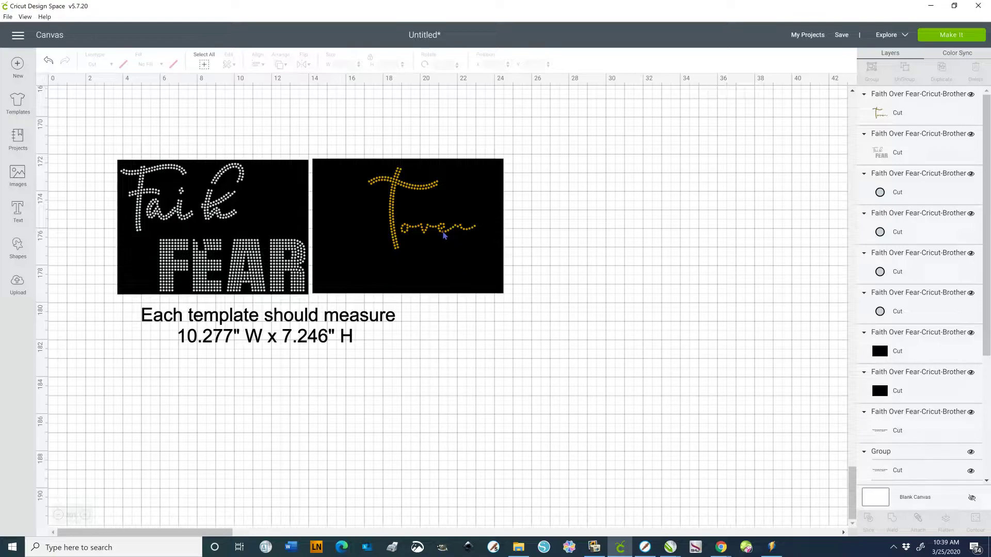
Step: Check the sizes of the gold lettering, the white lettering and both black template rectangles against the stated template dimensions
left_click(443, 236)
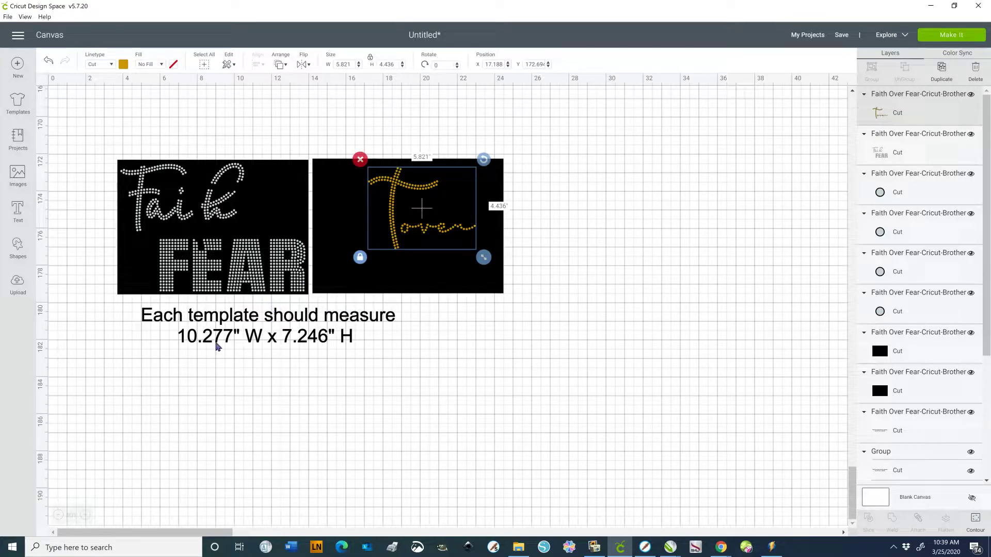
left_click(402, 358)
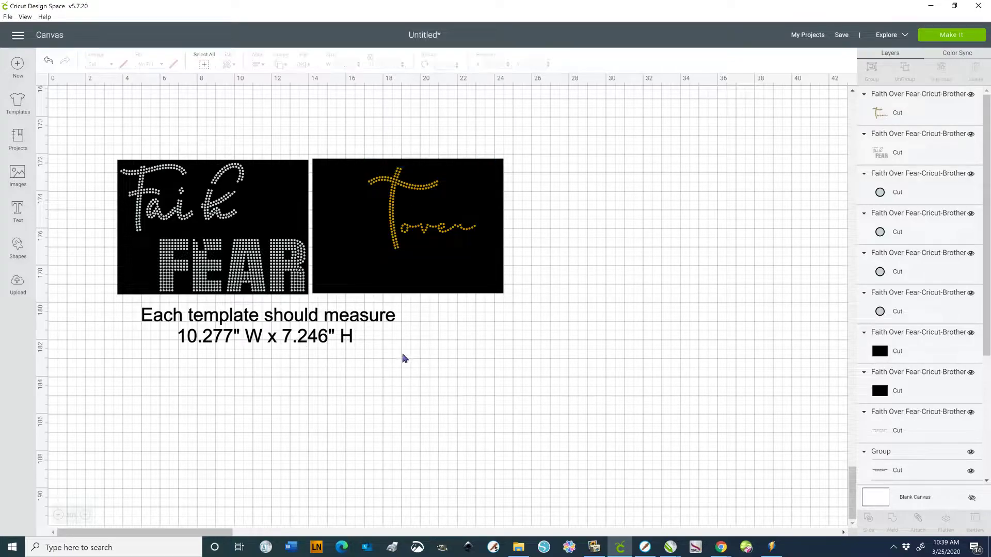
left_click(424, 292)
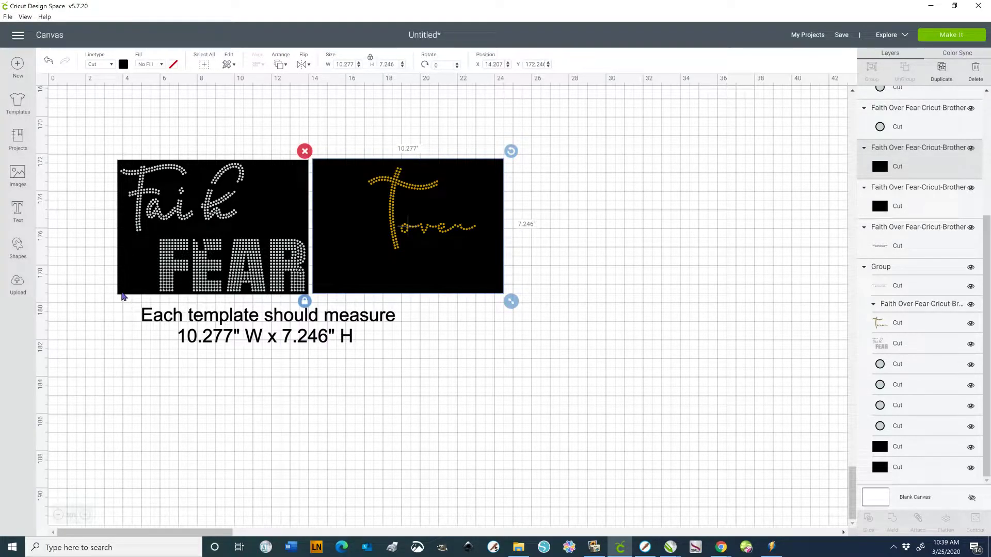
left_click(123, 293)
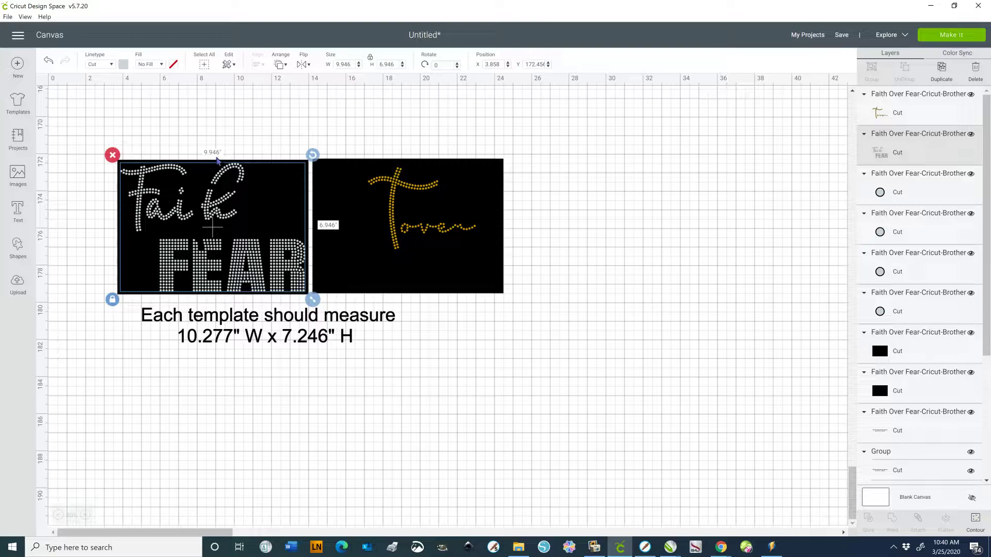
left_click(101, 361)
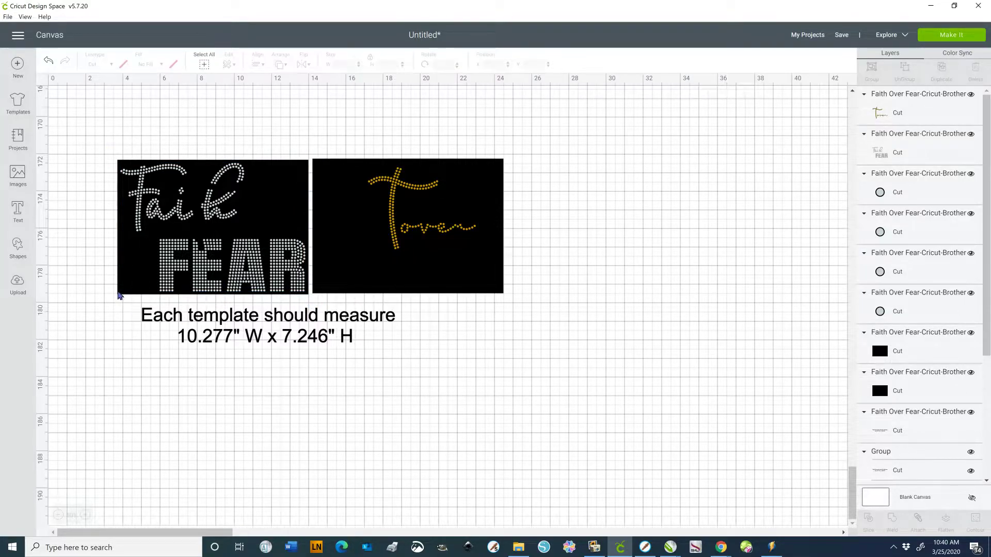
left_click(119, 297)
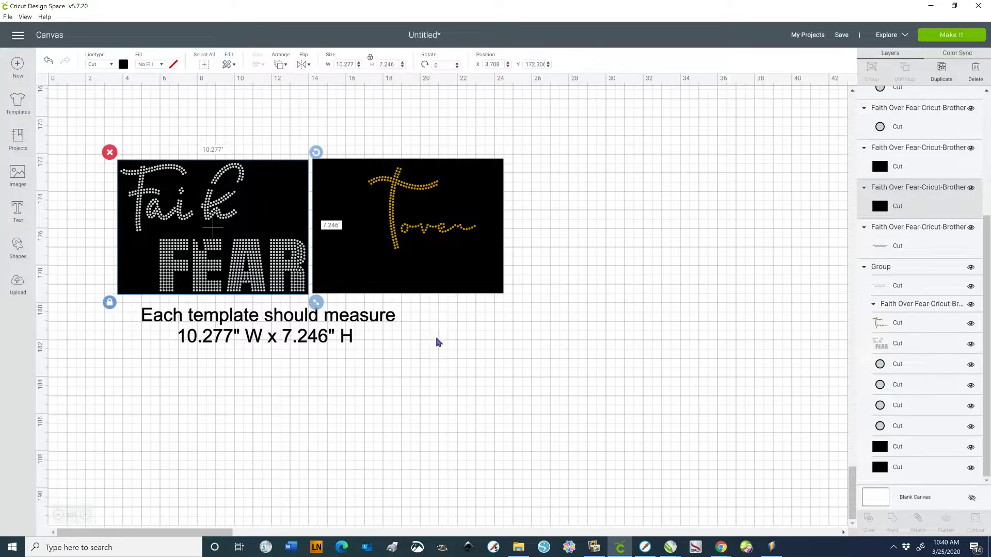
Step: Check the overall size of the black rectangle with its gold lettering, and that of both templates together
left_click(547, 190)
left_click_drag(549, 148, 311, 305)
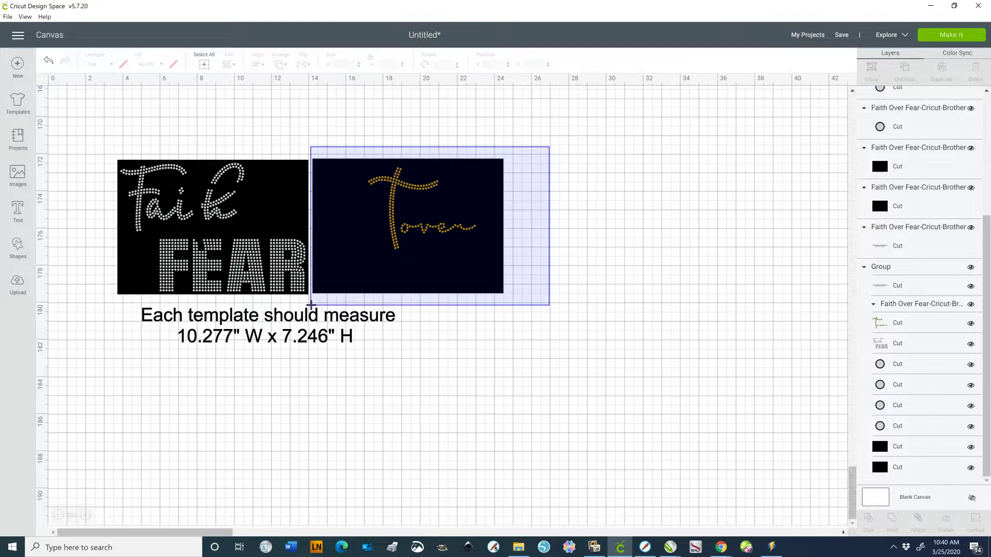
left_click_drag(311, 304, 311, 305)
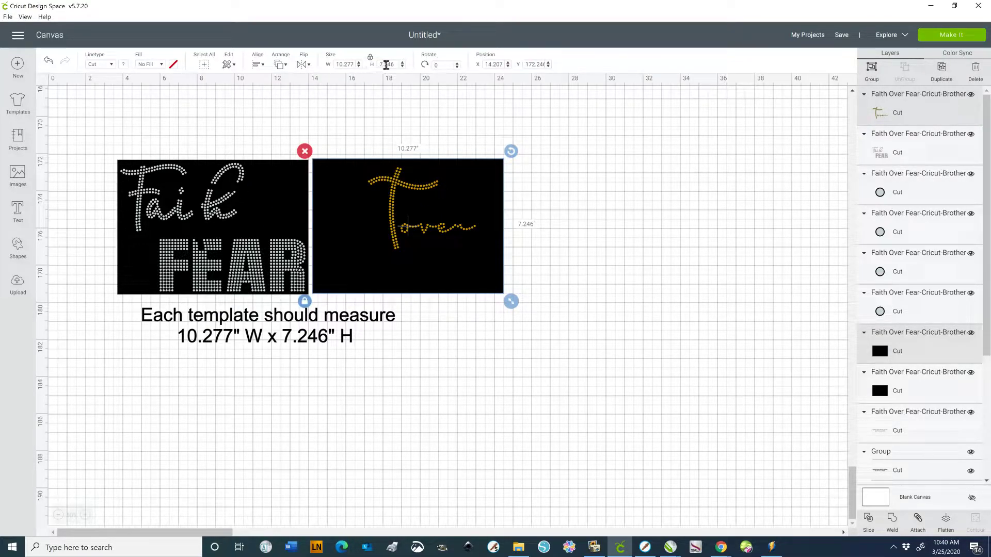
left_click(446, 455)
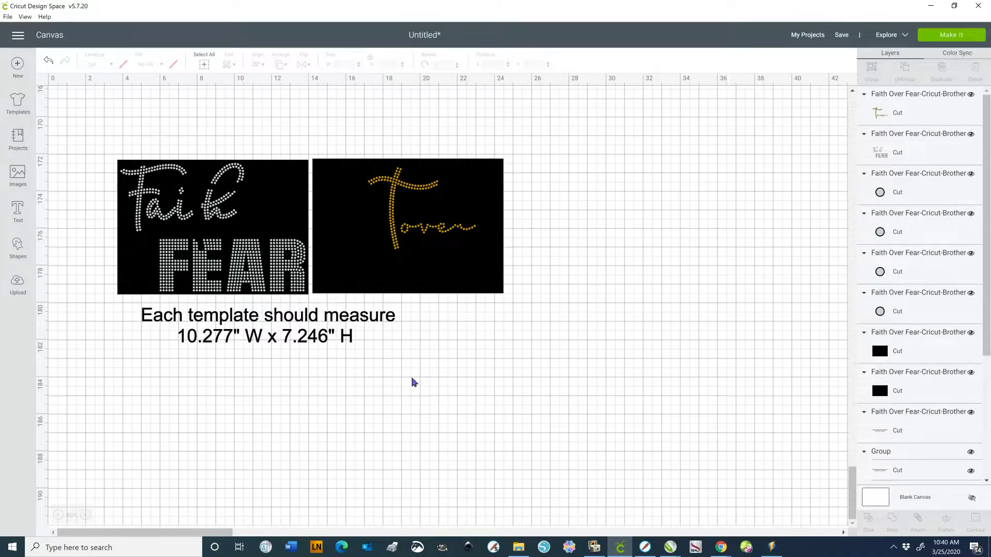
left_click_drag(98, 135, 563, 312)
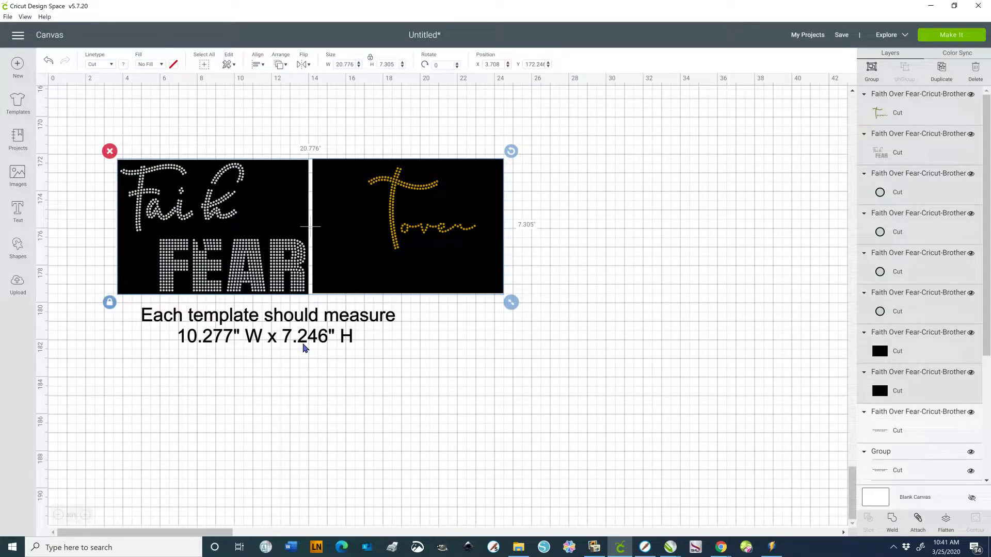
left_click(378, 388)
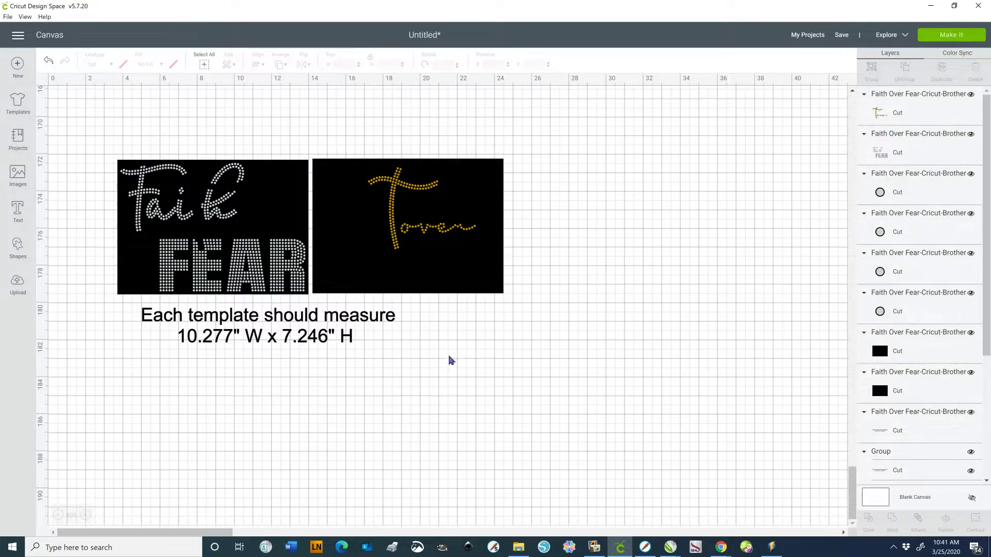
Step: Delete the instruction text below the two templates
left_click(335, 321)
key("Delete")
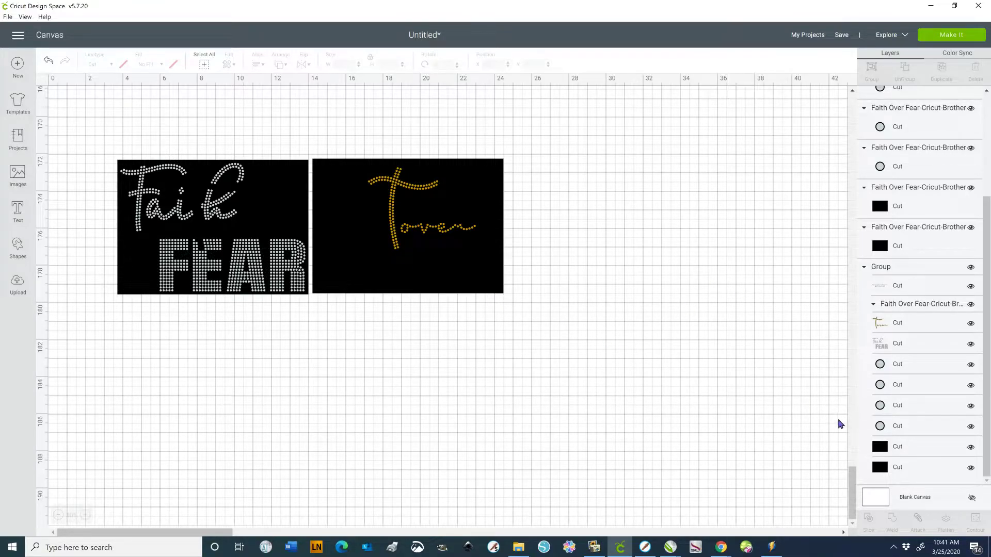
Step: Examine the layer list and the canvas around the two separated templates
scroll(832, 372, "up", 2)
scroll(937, 381, "up", 2)
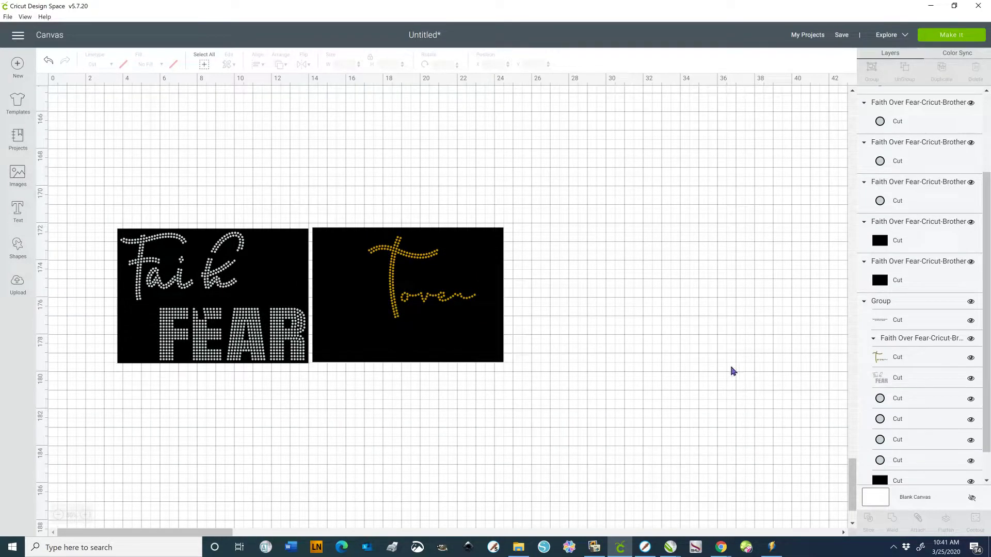
scroll(961, 333, "down", 3)
scroll(602, 404, "down", 2)
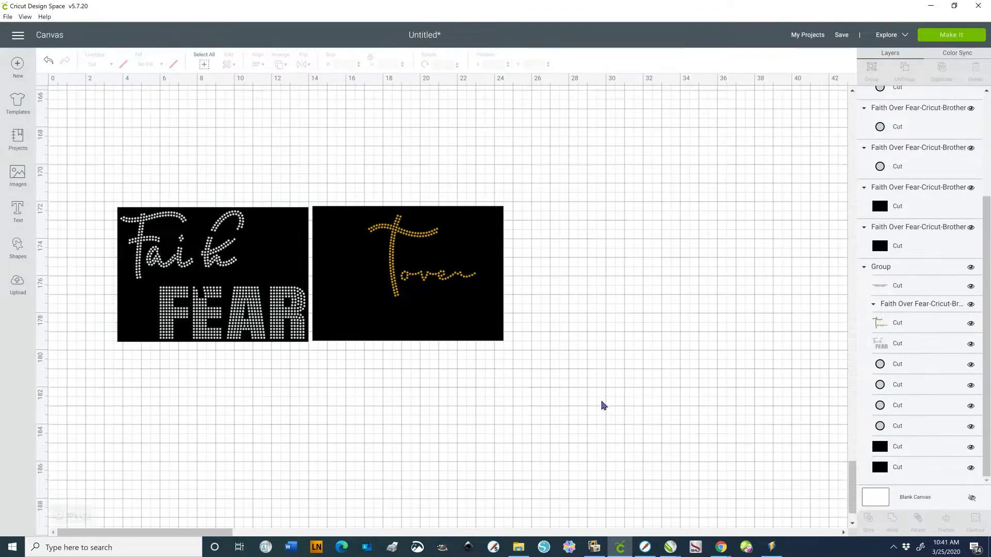
scroll(441, 404, "up", 4)
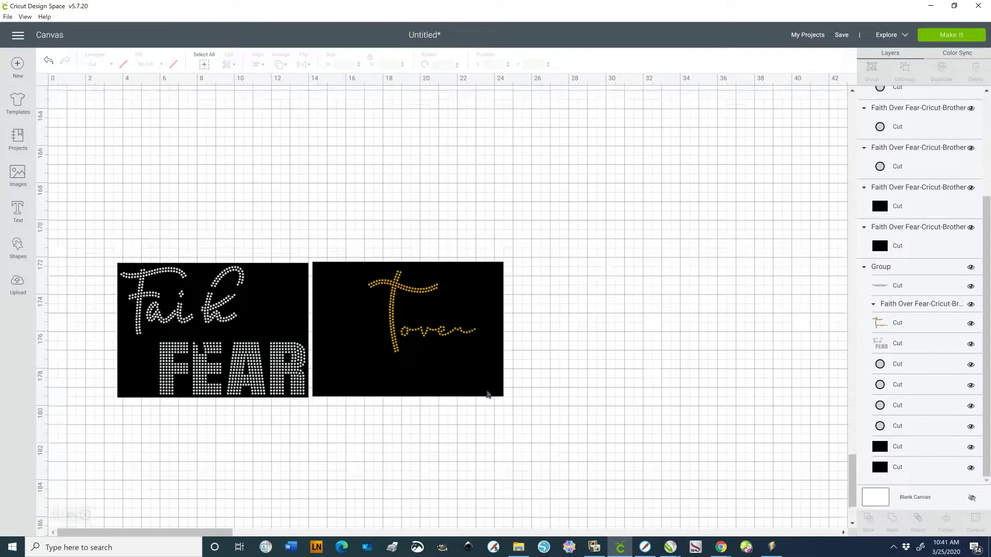
scroll(912, 375, "up", 4)
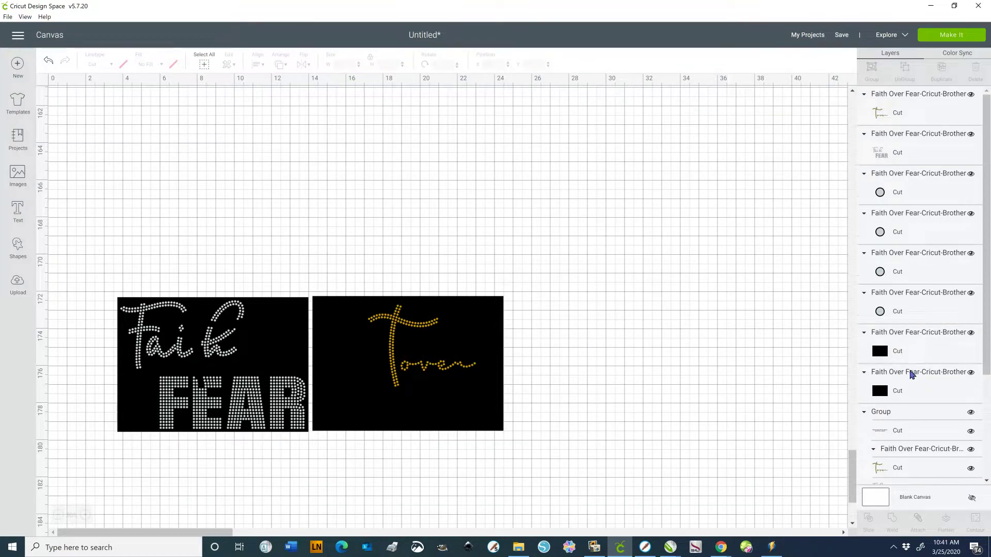
scroll(911, 375, "down", 4)
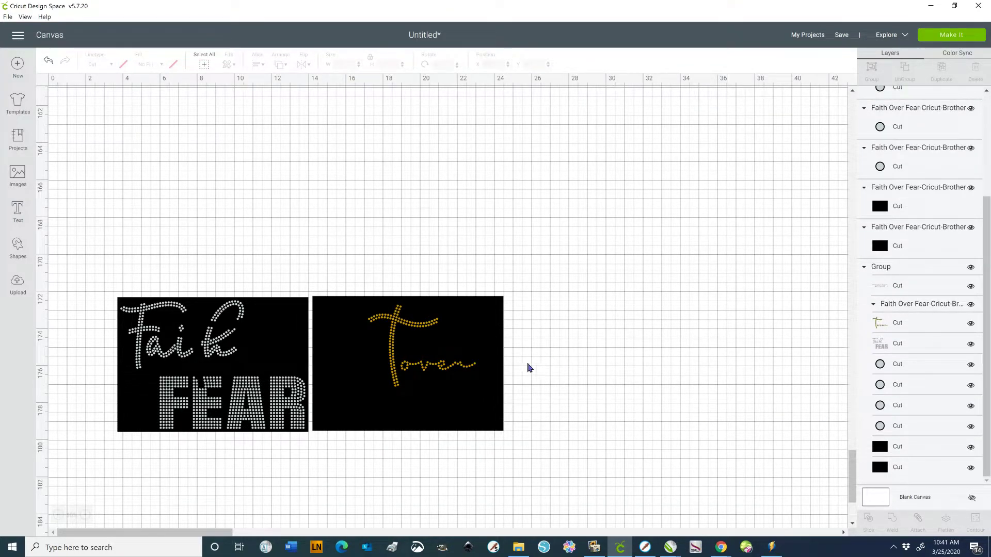
scroll(686, 369, "down", 4)
scroll(192, 338, "up", 3)
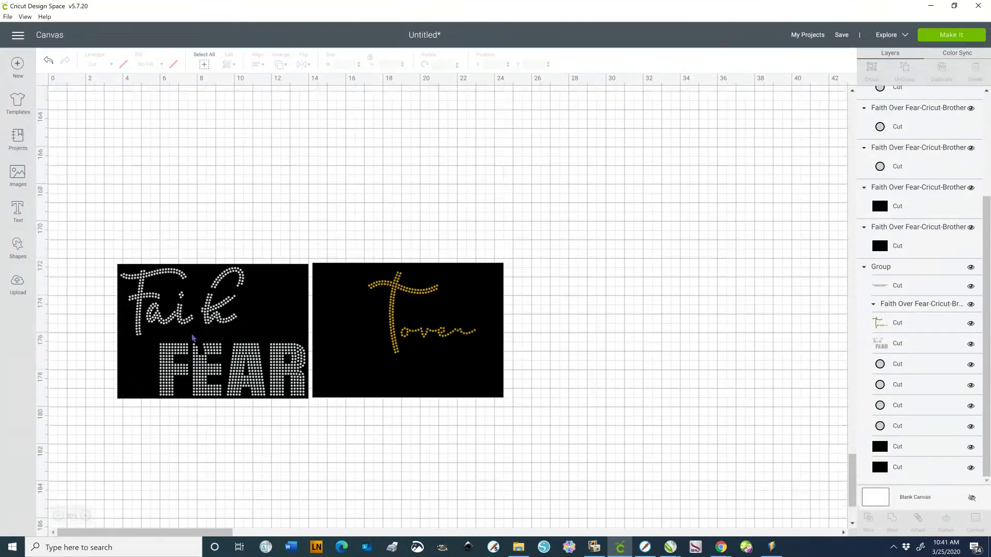
scroll(170, 289, "up", 9)
scroll(210, 312, "down", 3)
scroll(206, 315, "down", 3)
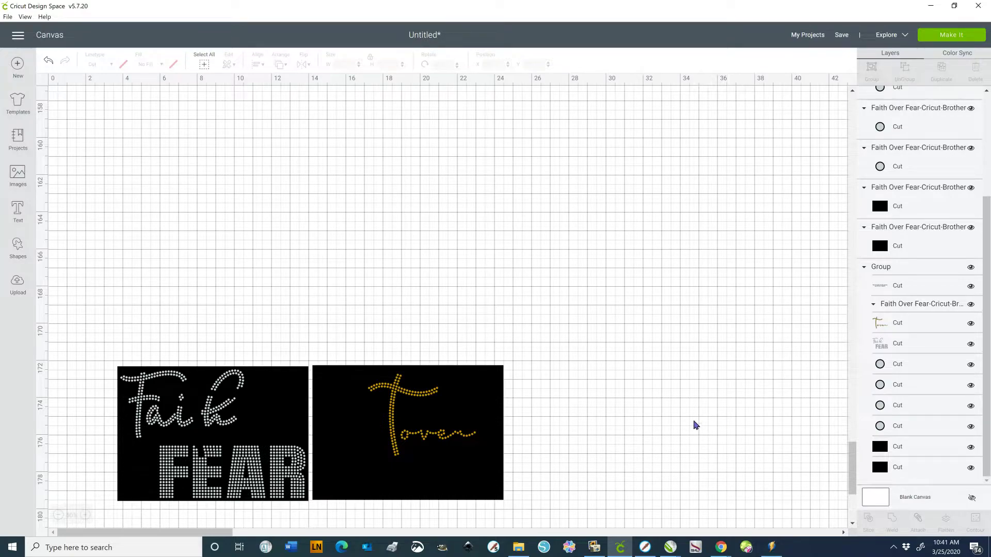
scroll(597, 375, "down", 1)
scroll(597, 375, "down", 2)
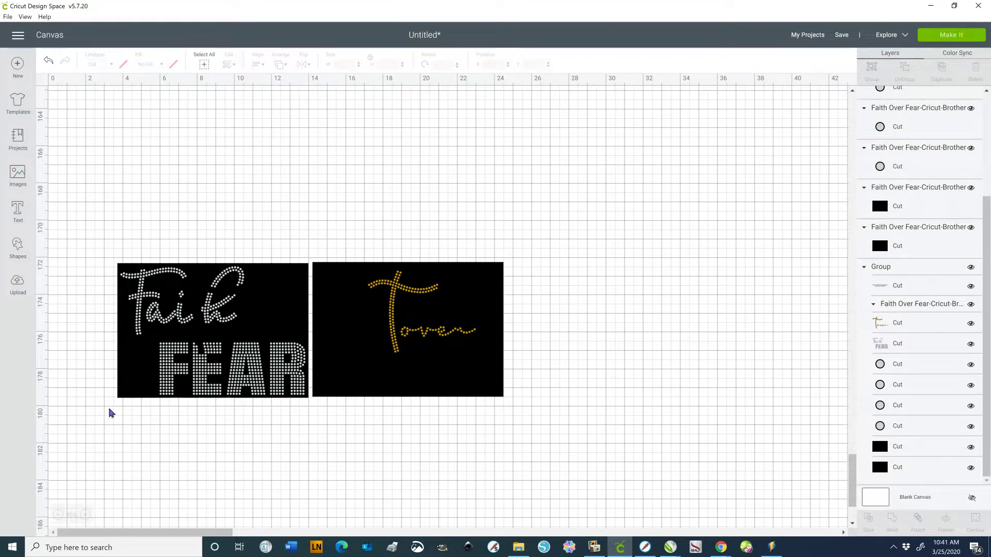
Step: Delete both ungrouped templates together with their white and gold rhinestone lettering
left_click_drag(93, 234, 575, 448)
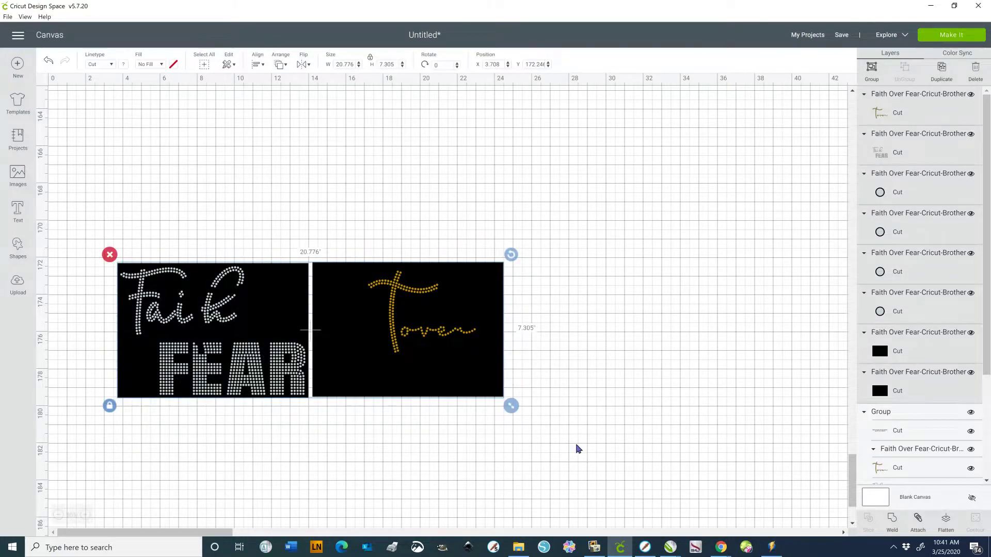
key("Delete")
scroll(464, 295, "down", 3)
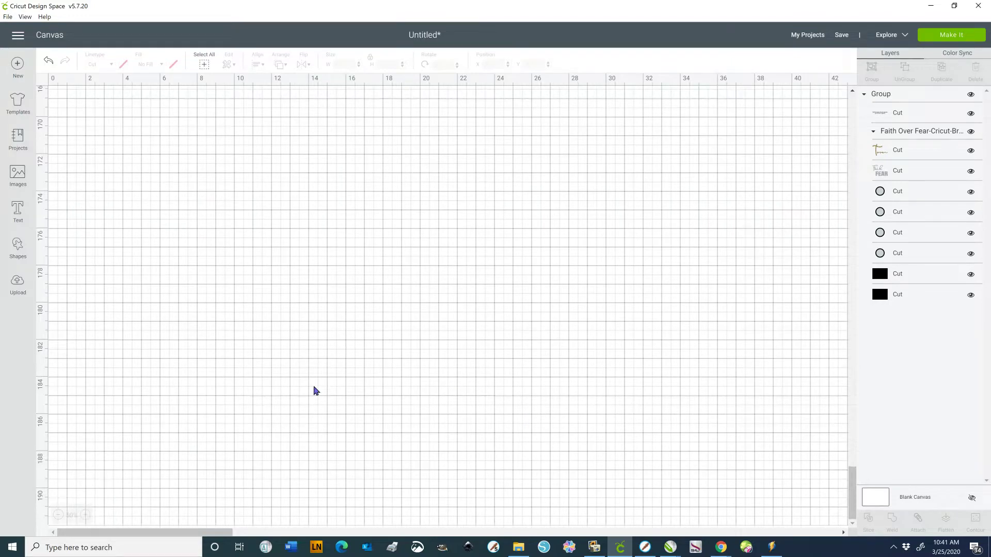
Step: Ungroup the Faith Over Fear design twice so the lettering, circles, black rectangles and instruction text become separate layers
scroll(86, 189, "up", 8)
scroll(89, 186, "up", 4)
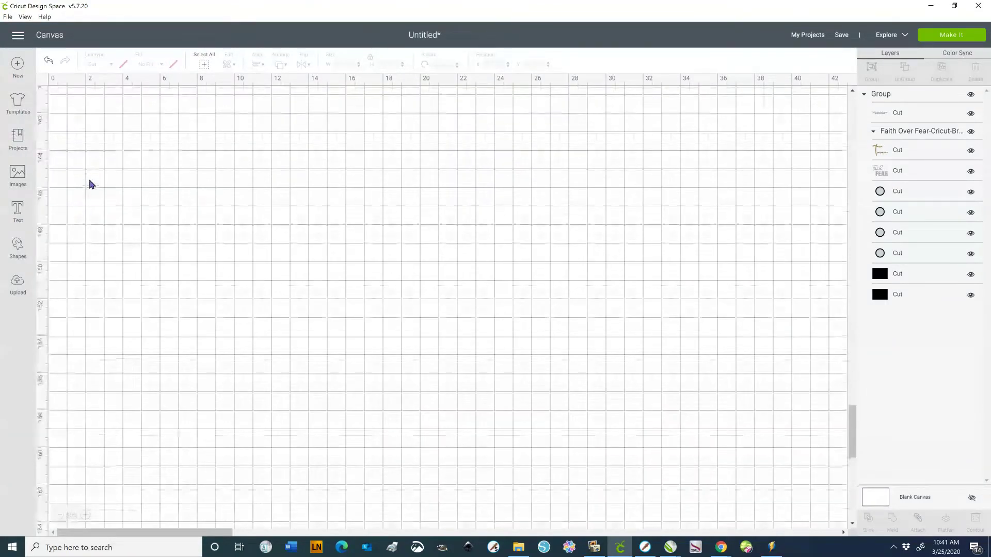
scroll(212, 279, "up", 4)
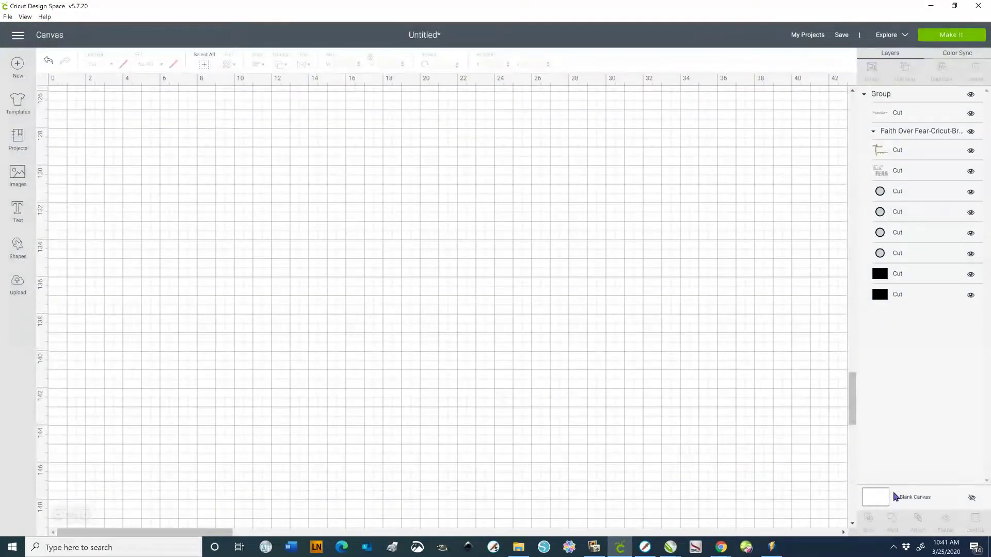
left_click_drag(854, 414, 846, 123)
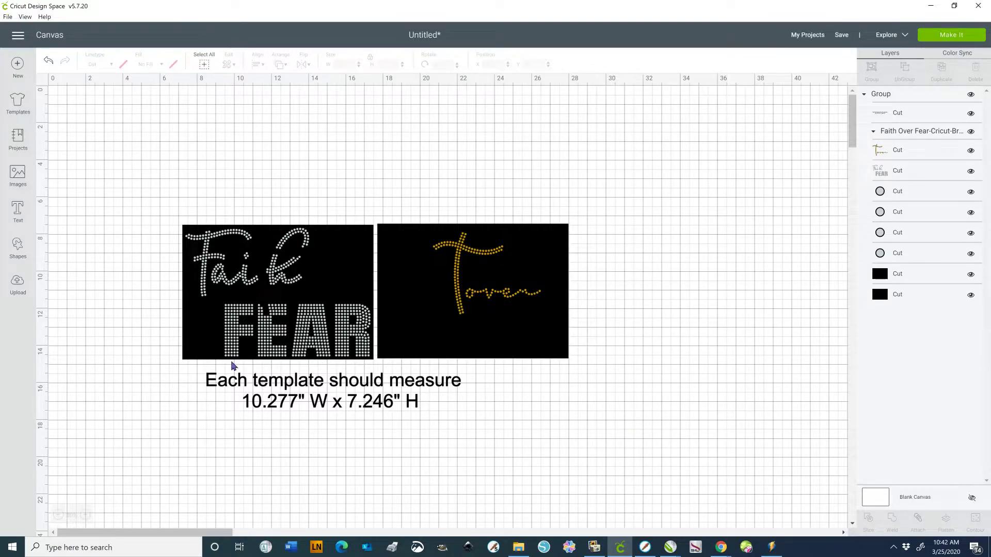
left_click(291, 379)
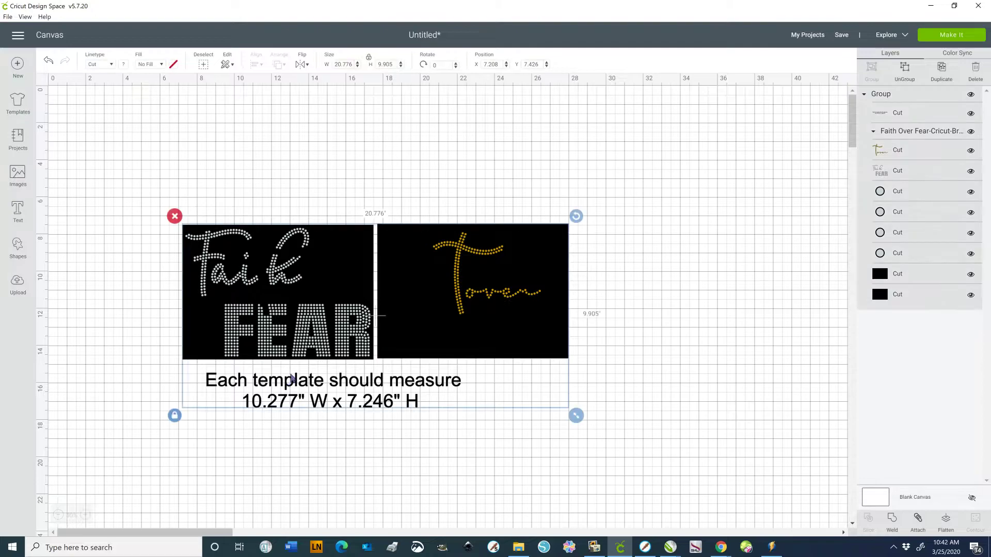
right_click(422, 304)
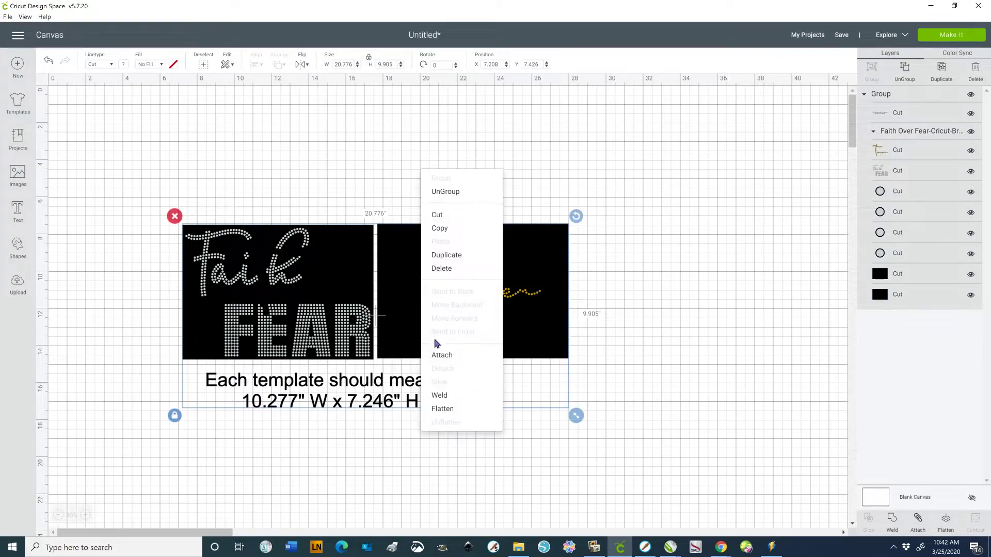
left_click(445, 192)
left_click(541, 341)
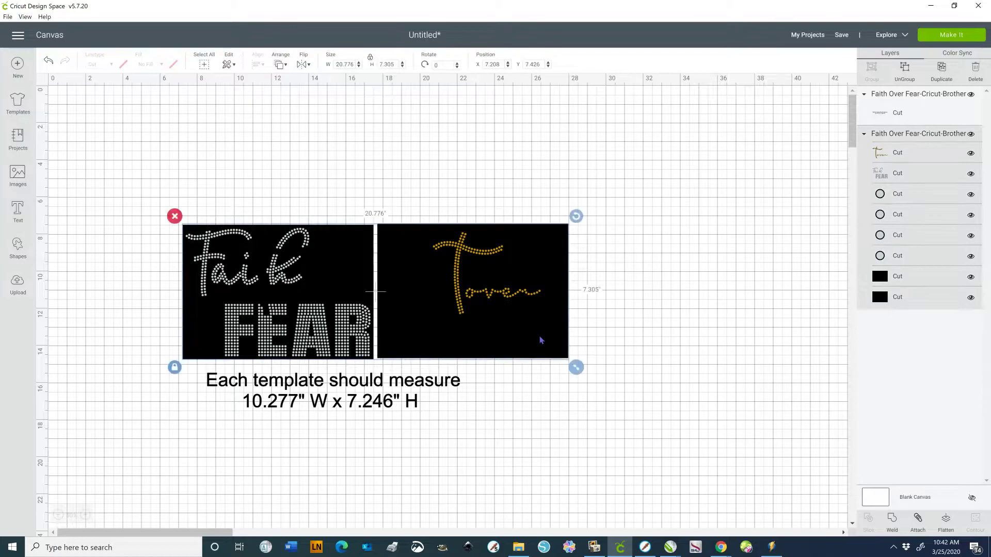
right_click(527, 325)
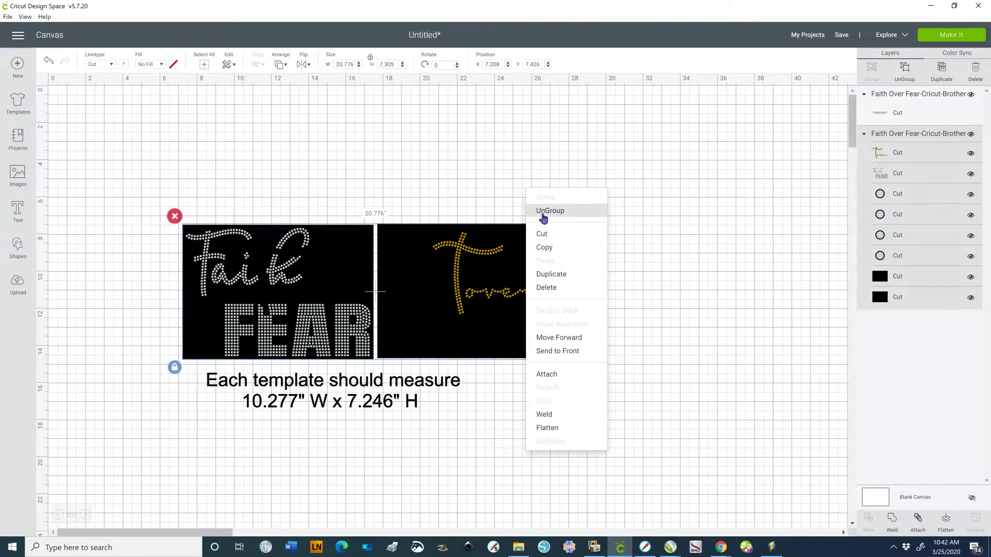
left_click(543, 217)
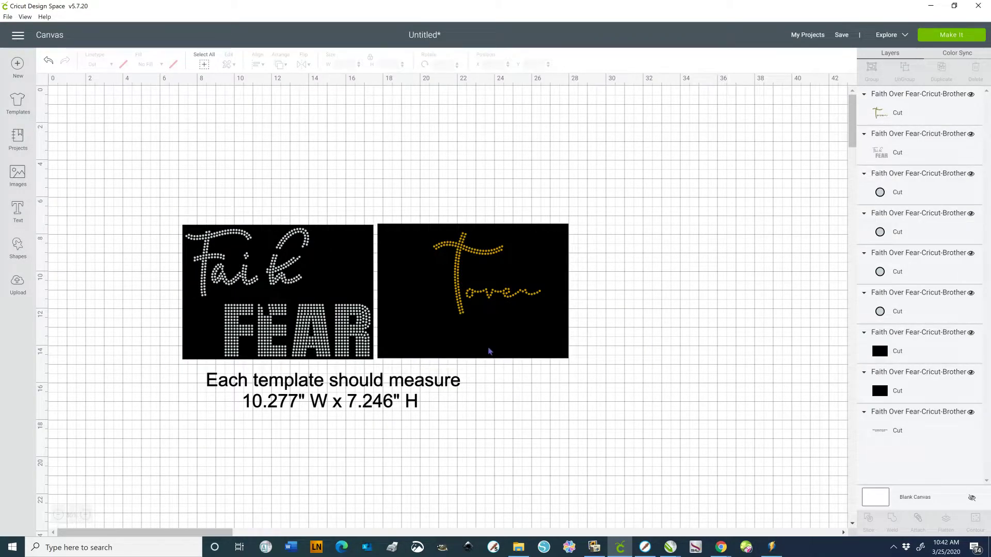
Step: Check the size of the black rectangle behind the gold lettering, and delete the instruction text below the templates
left_click(513, 360)
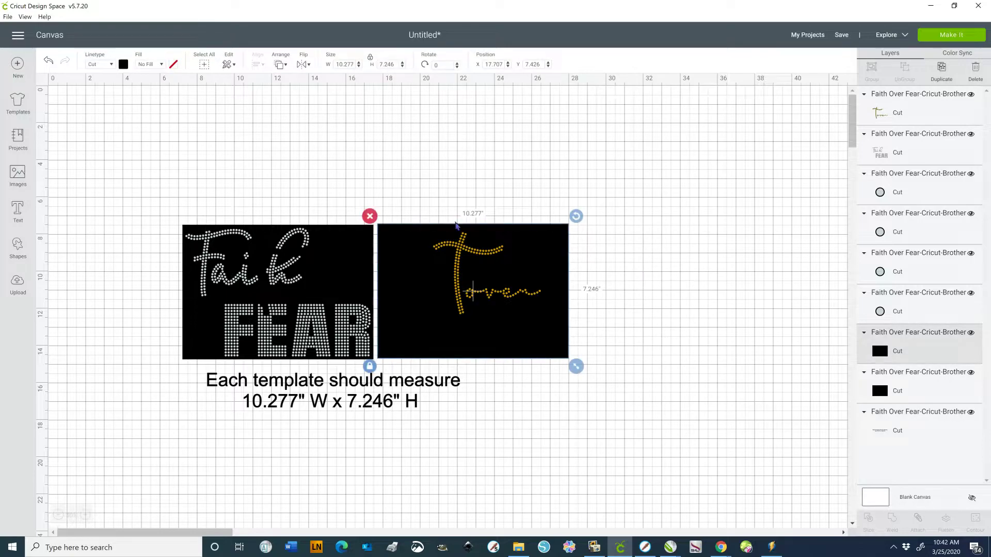
left_click(422, 453)
left_click_drag(127, 428, 471, 365)
key("Delete")
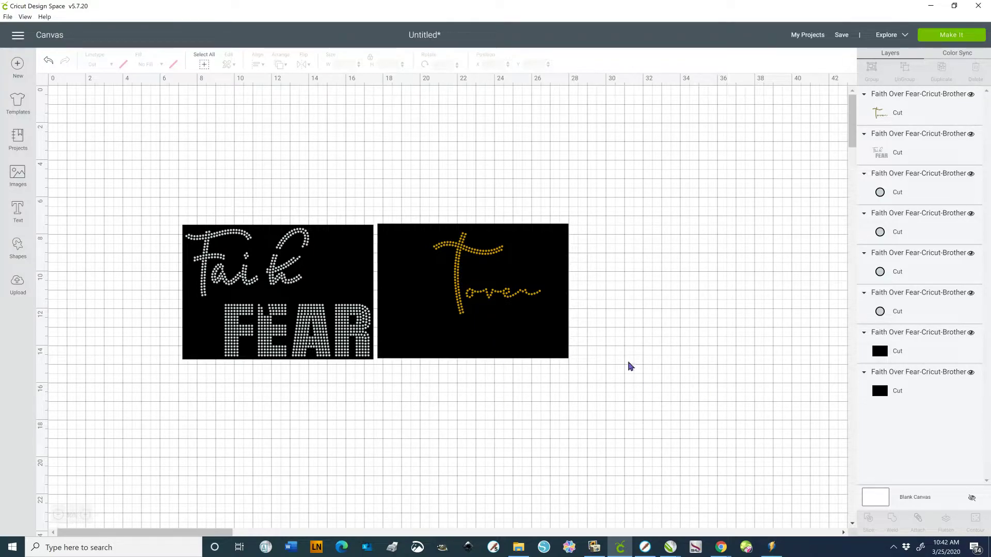
Step: Preview the cutting mats, inspect the Faith Fear lettering and the row of small circles on the first mat, and return to the canvas
left_click(956, 38)
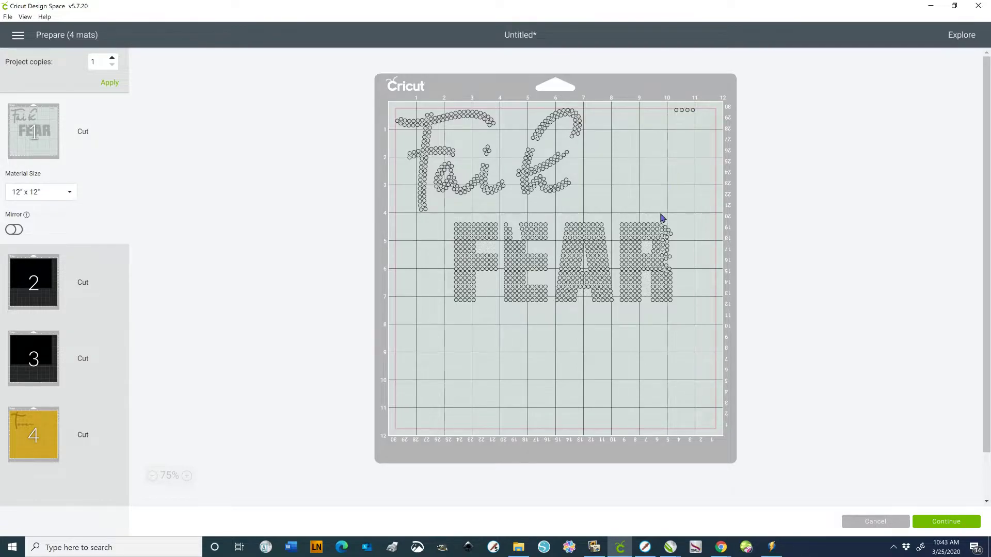
left_click(668, 243)
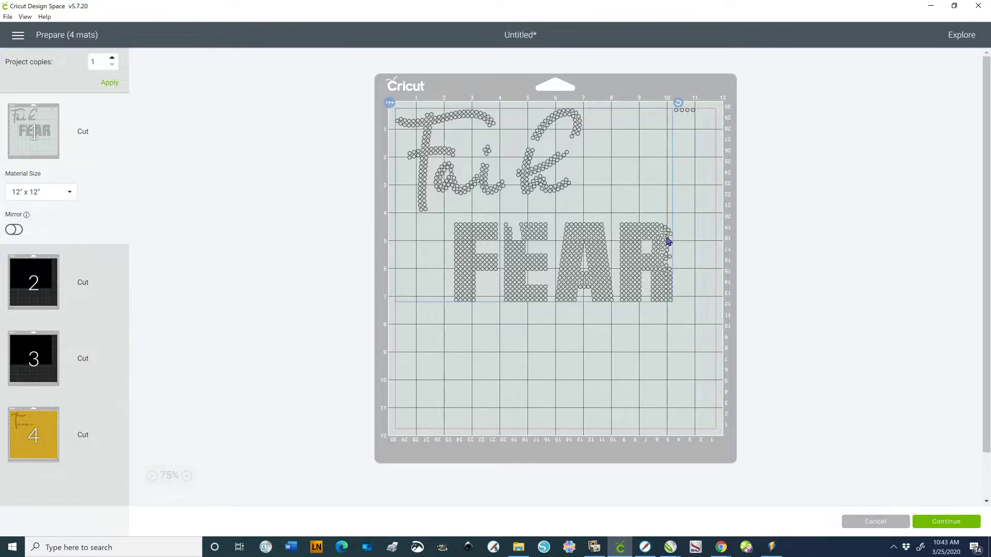
left_click(693, 111)
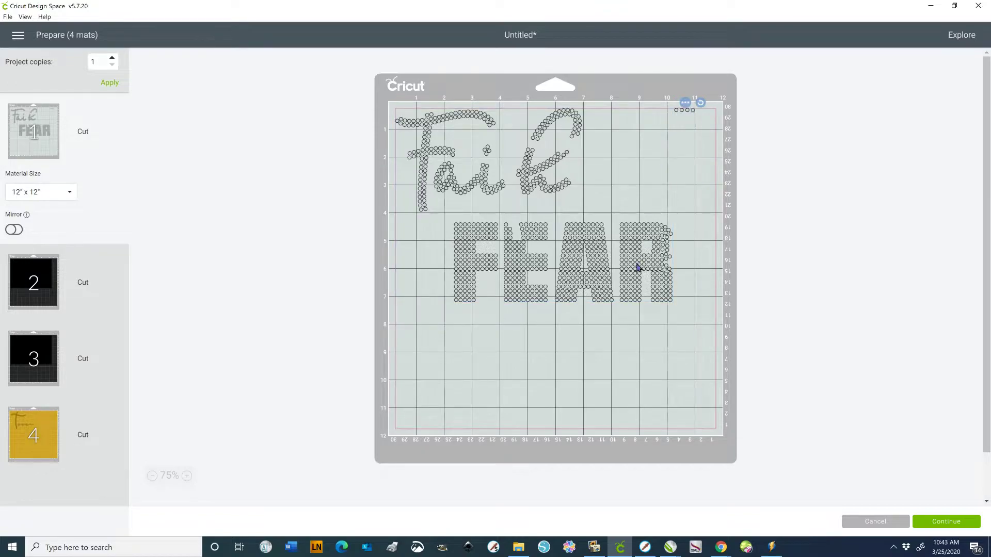
left_click(639, 264)
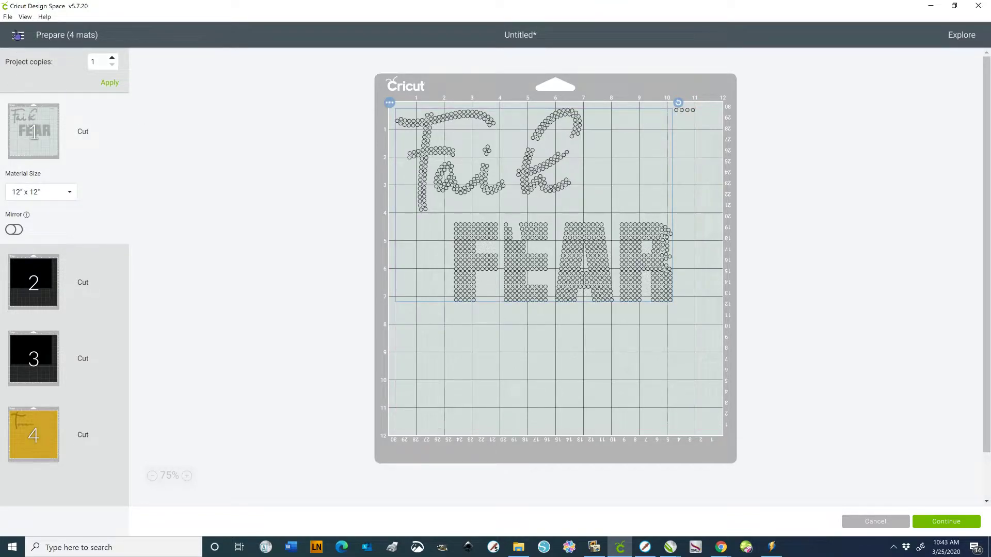
left_click(877, 522)
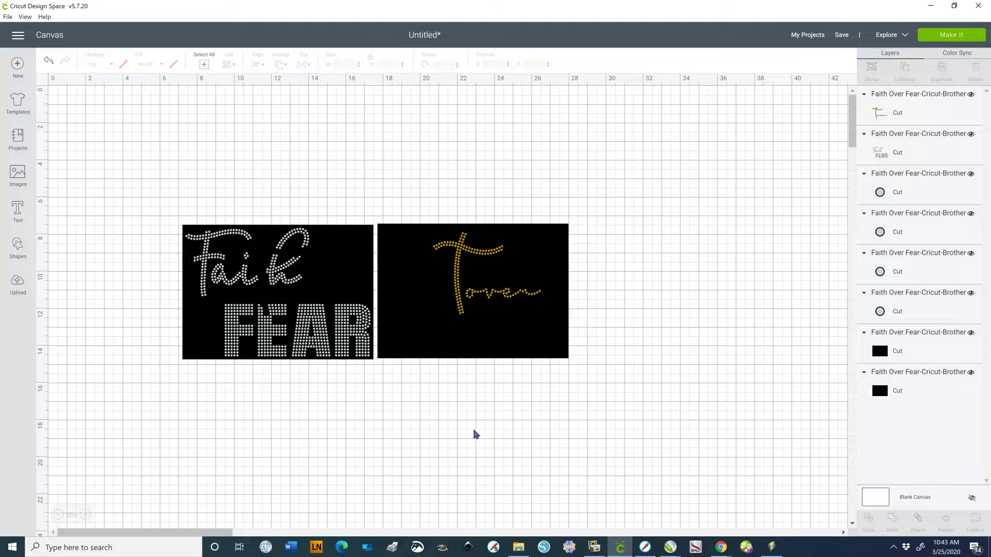
Step: Delete the black rectangles behind the gold and the white rhinestone lettering
left_click(568, 358)
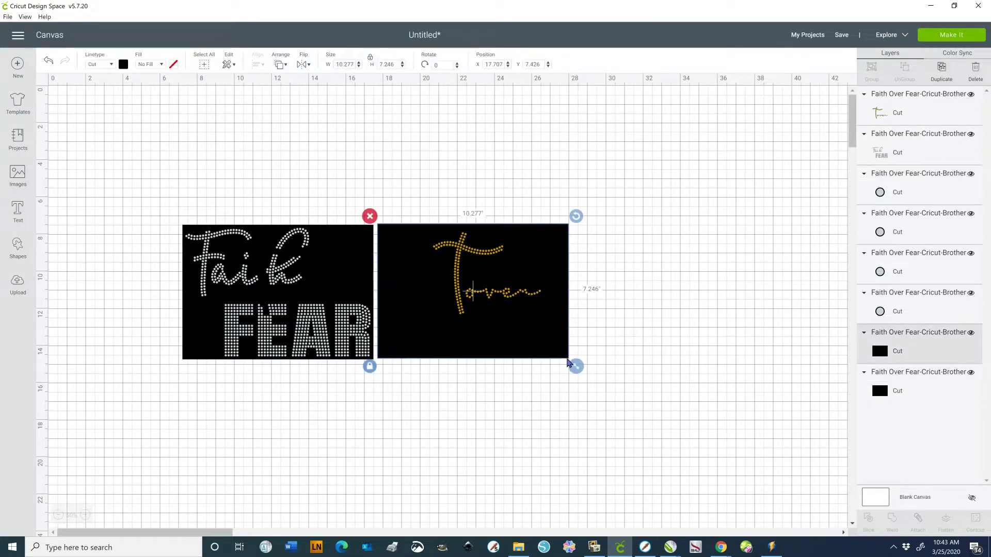
key("Delete")
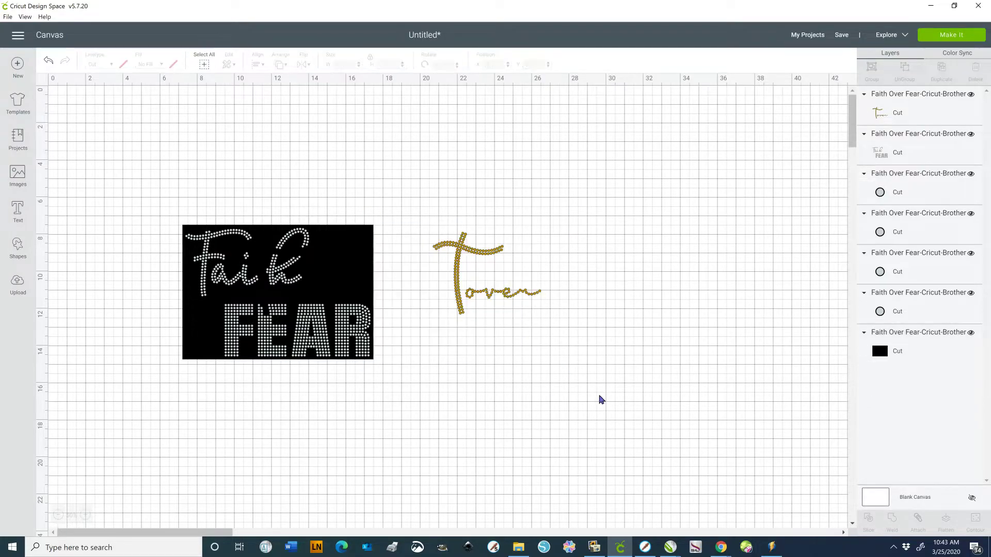
left_click(183, 360)
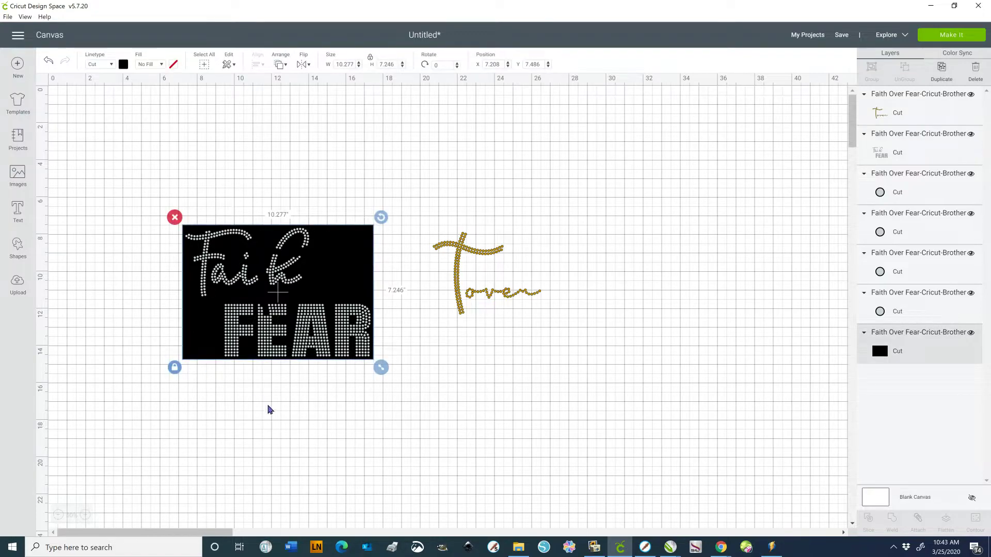
key("Delete")
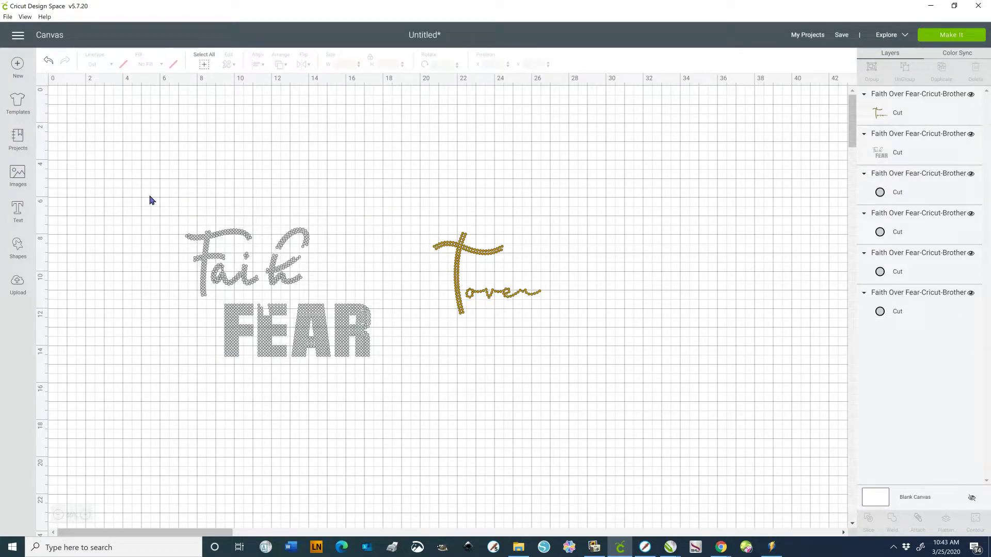
Step: Attach the Faith Fear lettering to its four loose circles, preview the cutting mats, and return to the canvas
left_click_drag(154, 191, 395, 385)
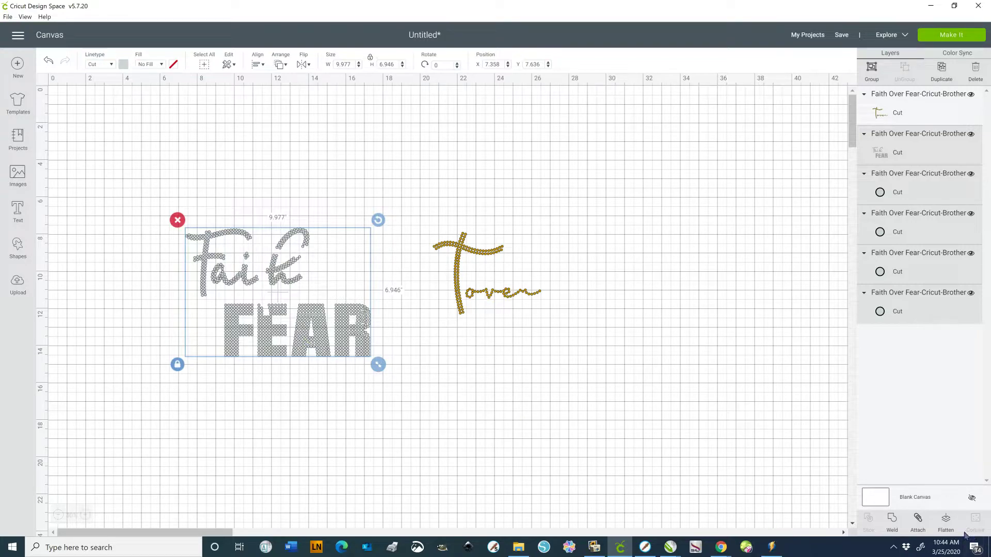
left_click(922, 524)
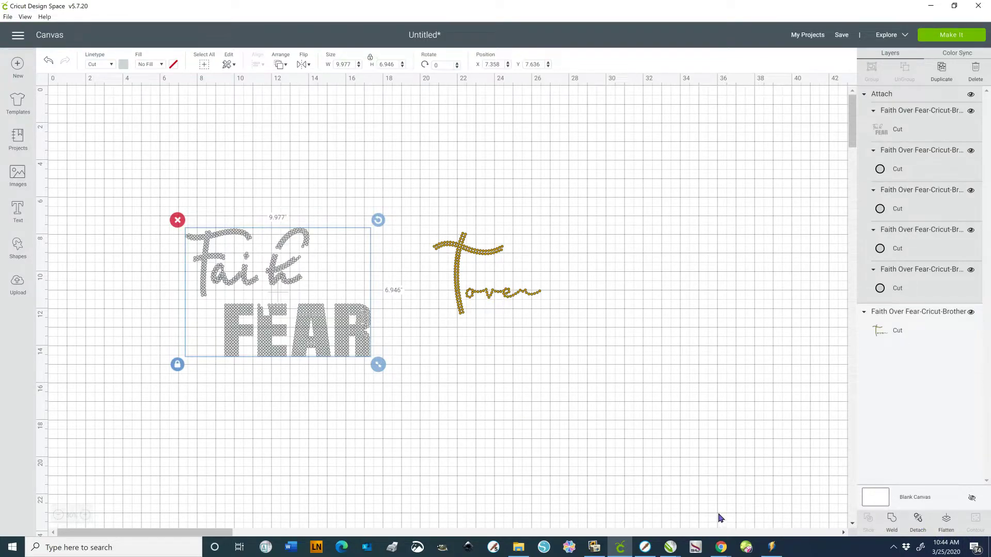
left_click(576, 445)
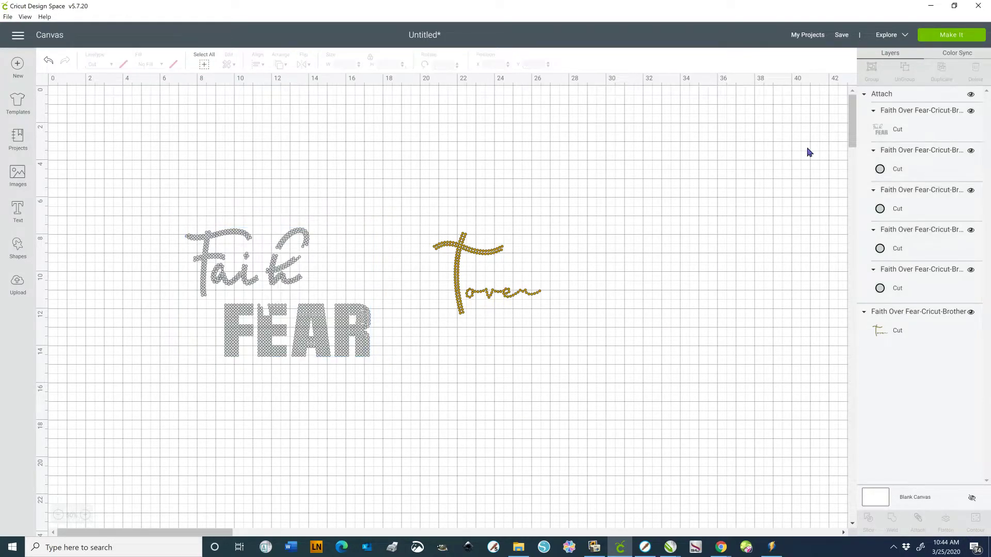
left_click(952, 34)
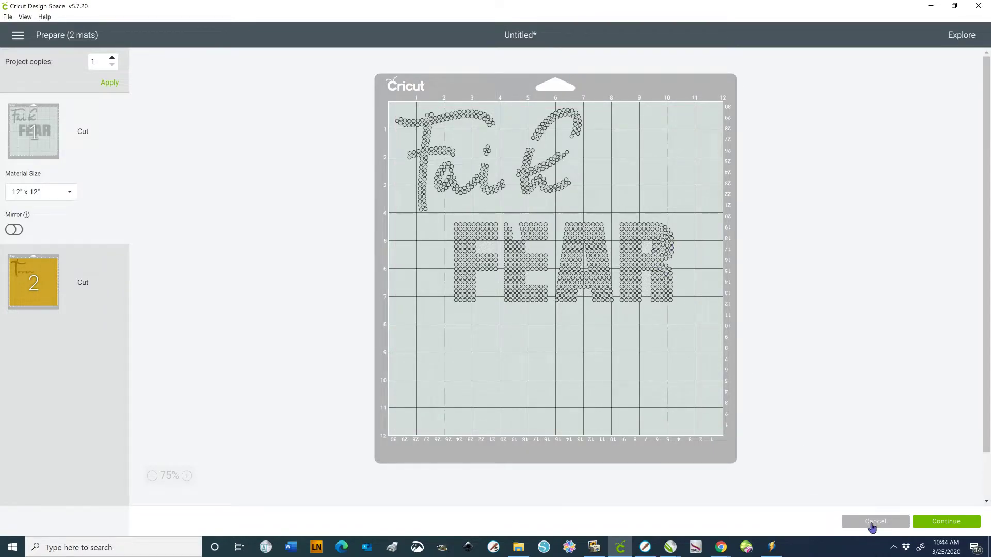
left_click(872, 523)
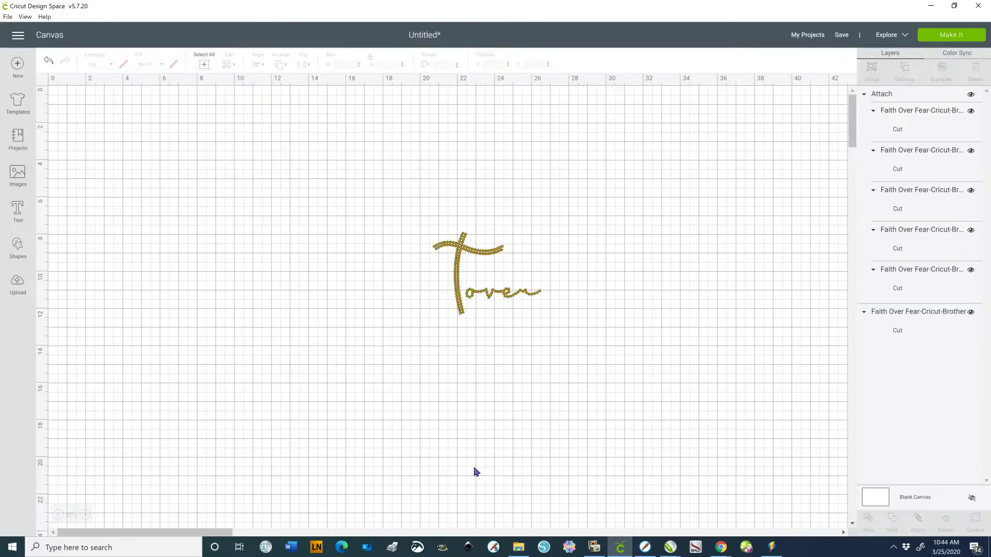
Step: Undo the attachment of the lettering and the deletion of both black rectangles
left_click(46, 62)
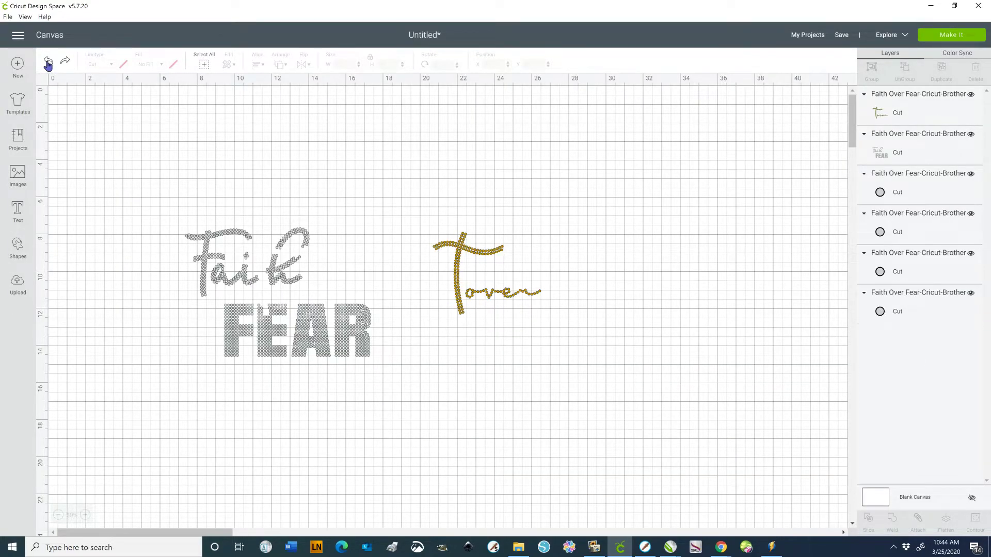
left_click(48, 62)
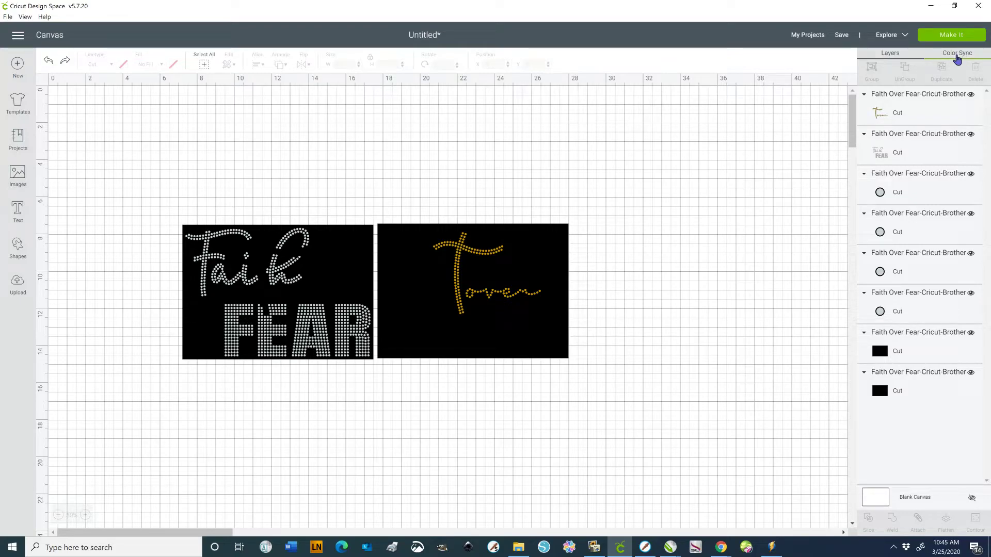
Step: Use Color Sync to match the Faith Fear rectangle to its light grey lettering and the other rectangle to its gold lettering
left_click(957, 56)
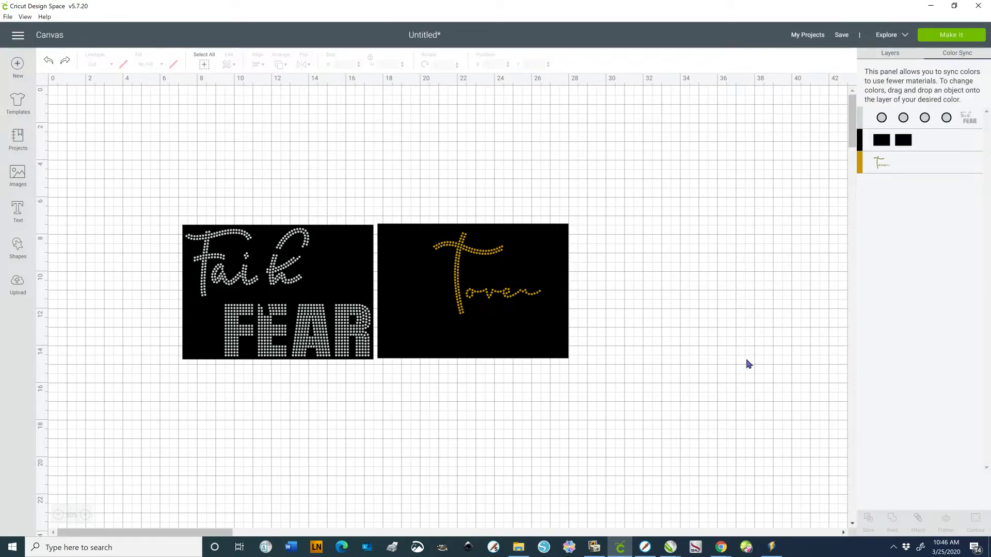
left_click_drag(882, 146, 883, 119)
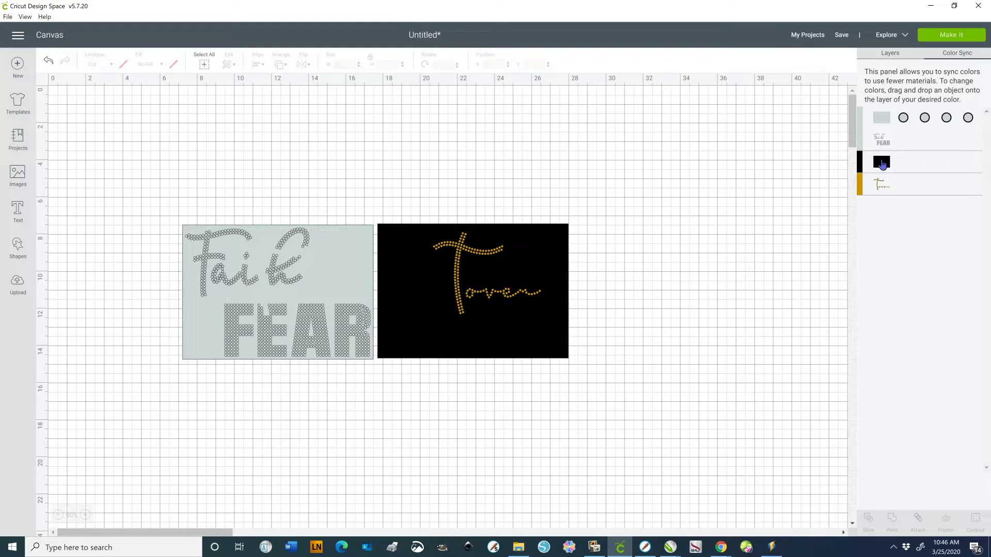
left_click_drag(882, 165, 882, 187)
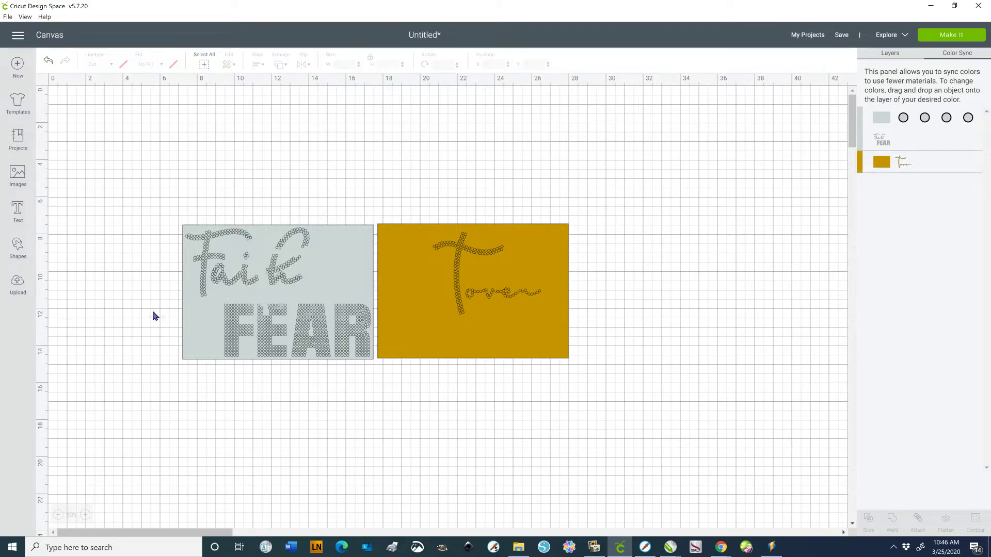
Step: Attach the Faith Fear lettering and circles to the light grey rectangle, and the gold lettering to the gold rectangle
left_click_drag(163, 203, 377, 385)
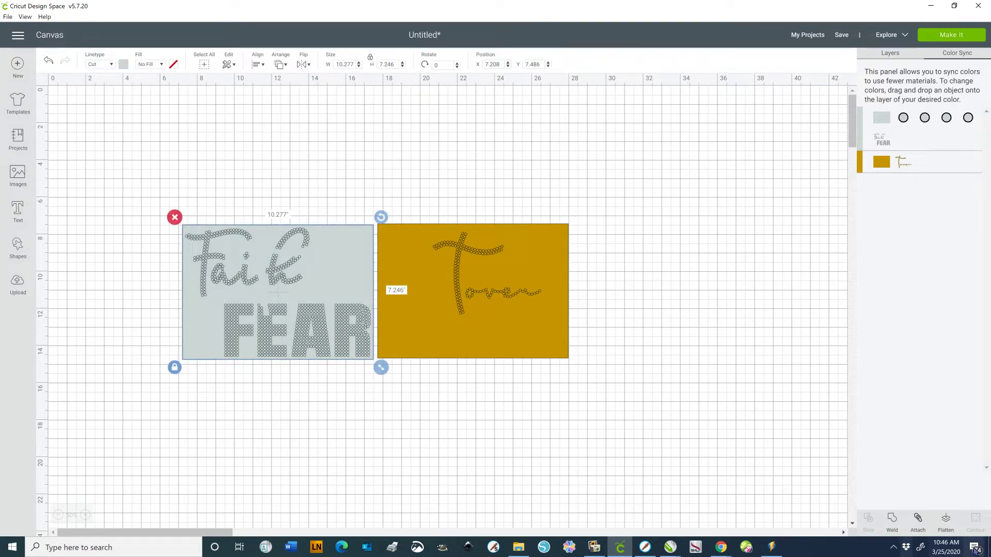
left_click(917, 522)
left_click(618, 435)
left_click_drag(610, 202, 376, 379)
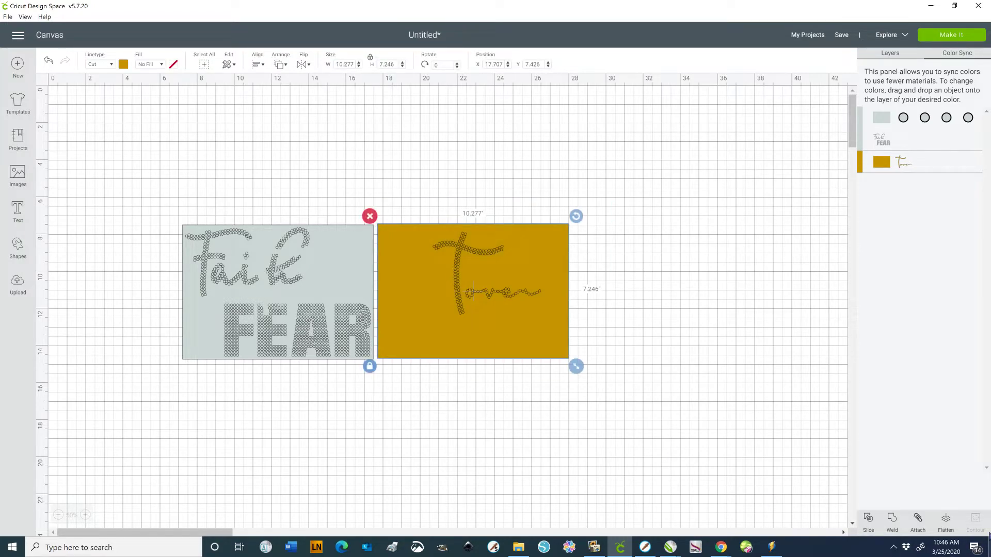
left_click(916, 529)
left_click(707, 406)
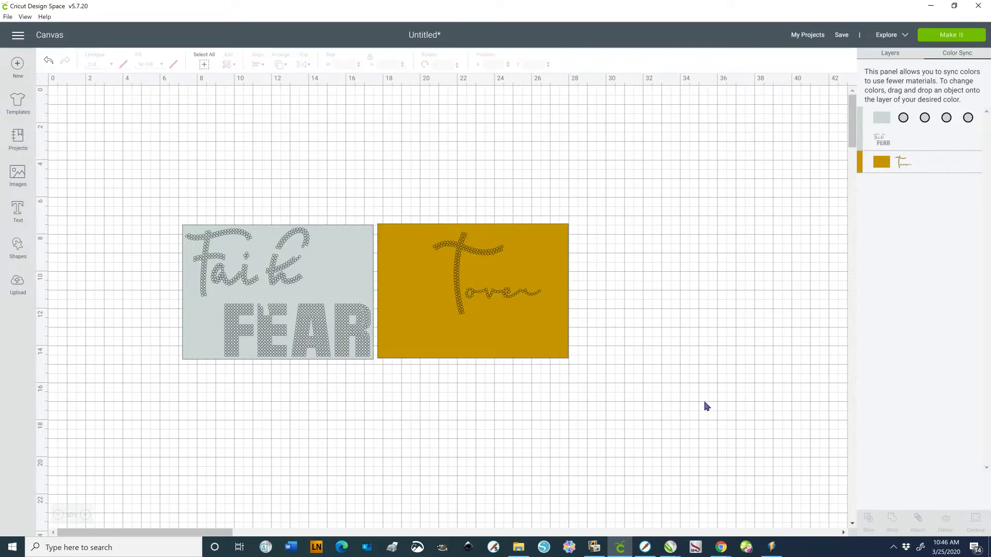
Step: Preview how the two attached templates are laid out on the cutting mats, and return to the canvas
left_click(941, 36)
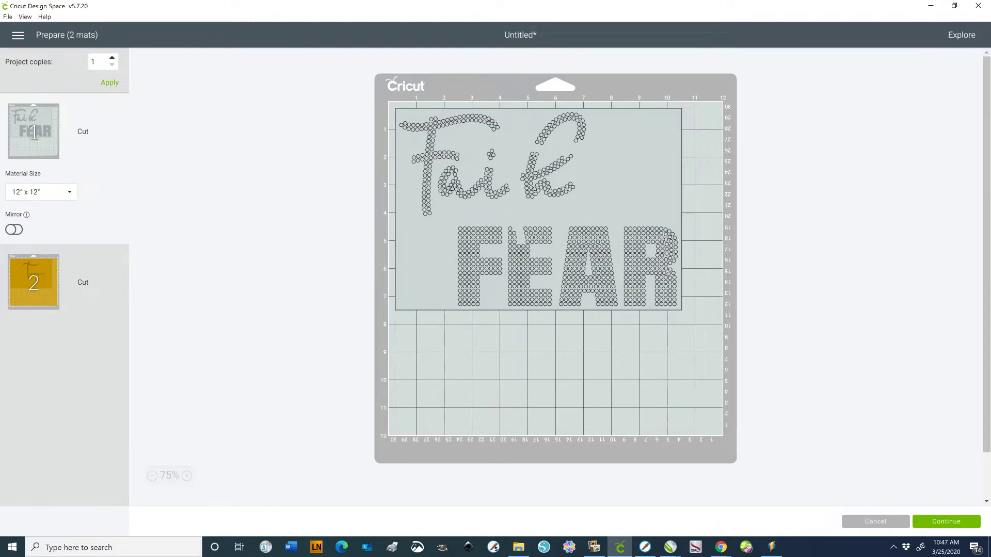
left_click(856, 524)
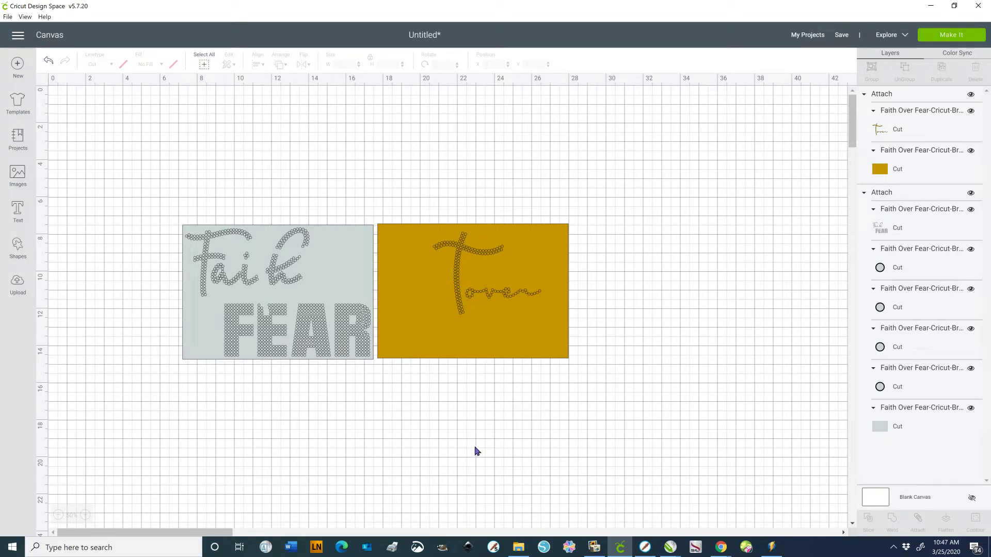
mouse_move(594, 553)
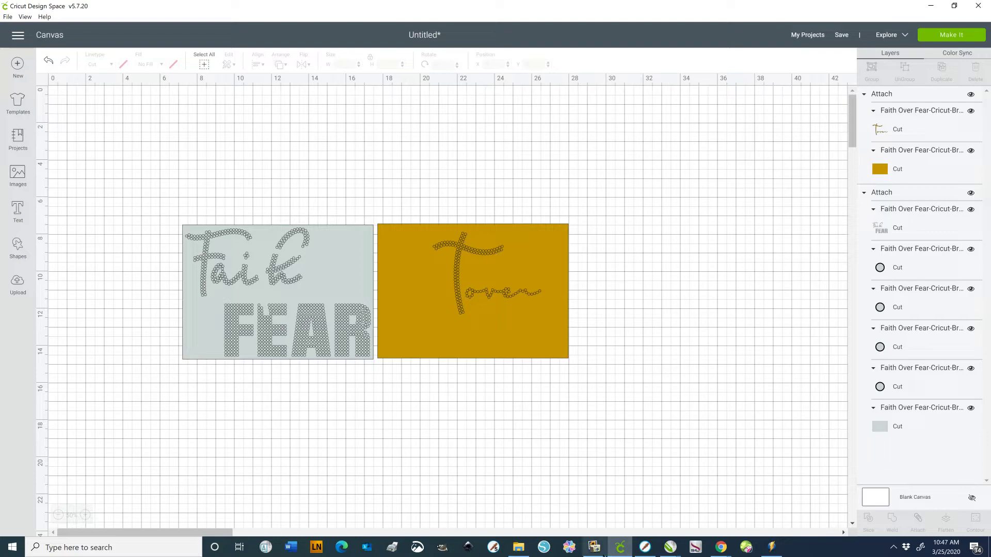
Step: Switch to Microsoft Picture It! and compare the photos of the two cut heart templates, the transfer sheet and the empty heart outline template
left_click(593, 545)
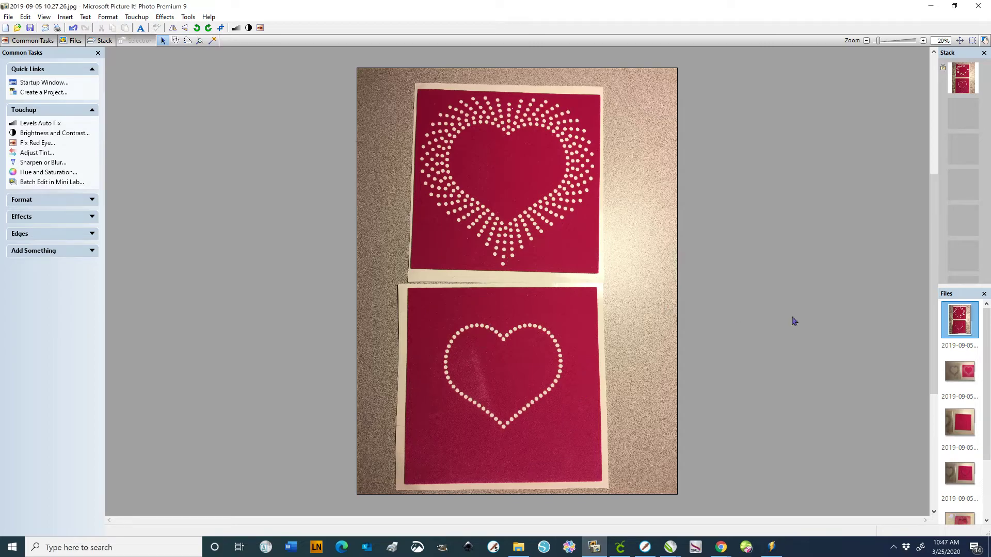
left_click(958, 373)
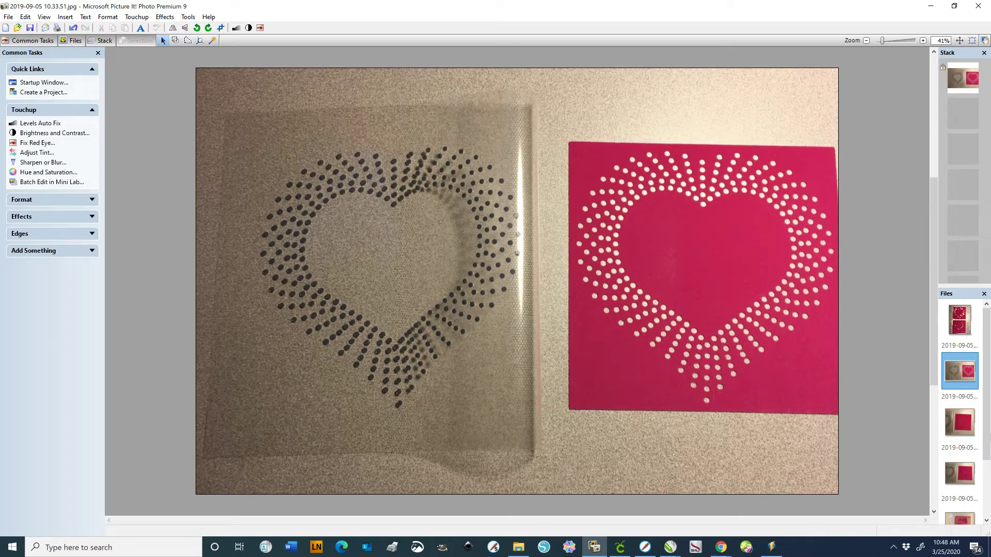
left_click(960, 427)
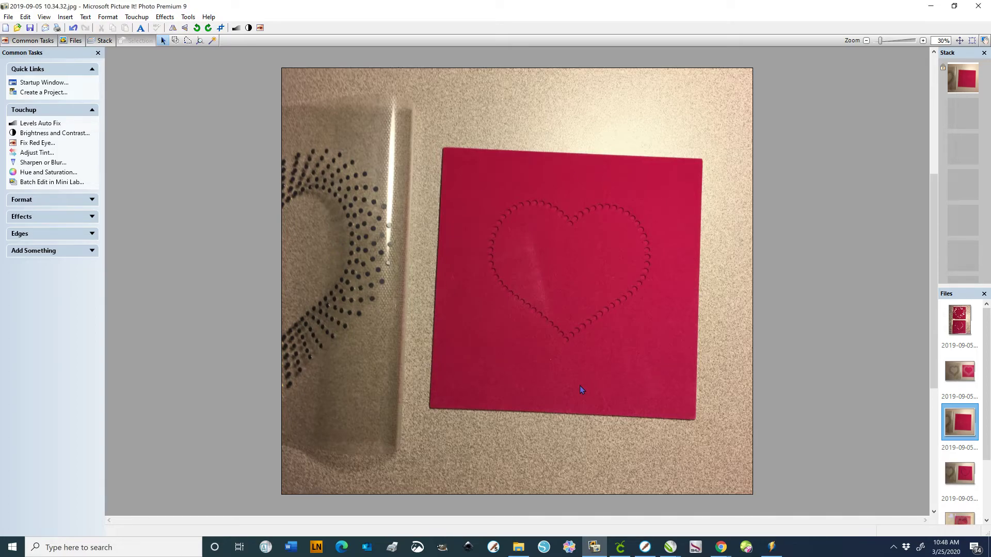
left_click(968, 383)
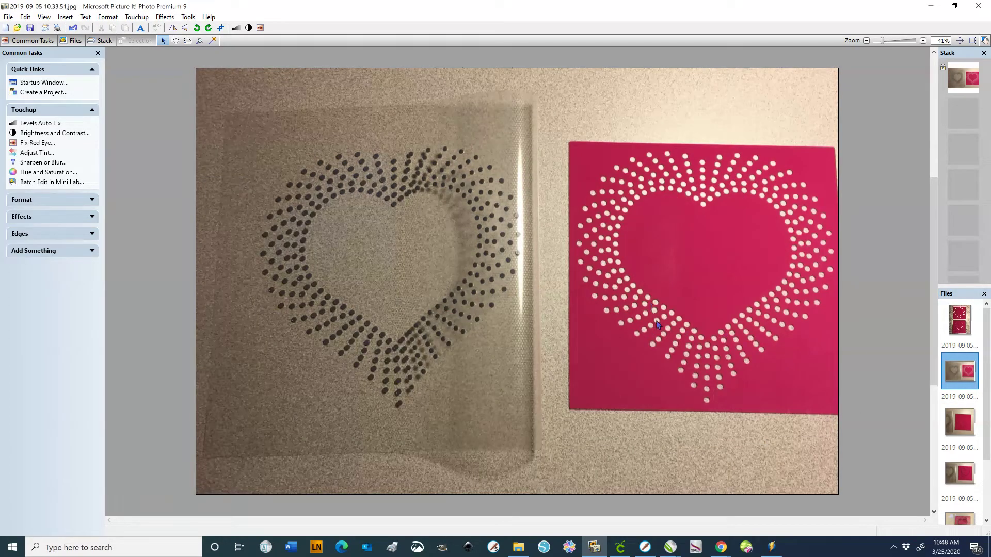
left_click(969, 428)
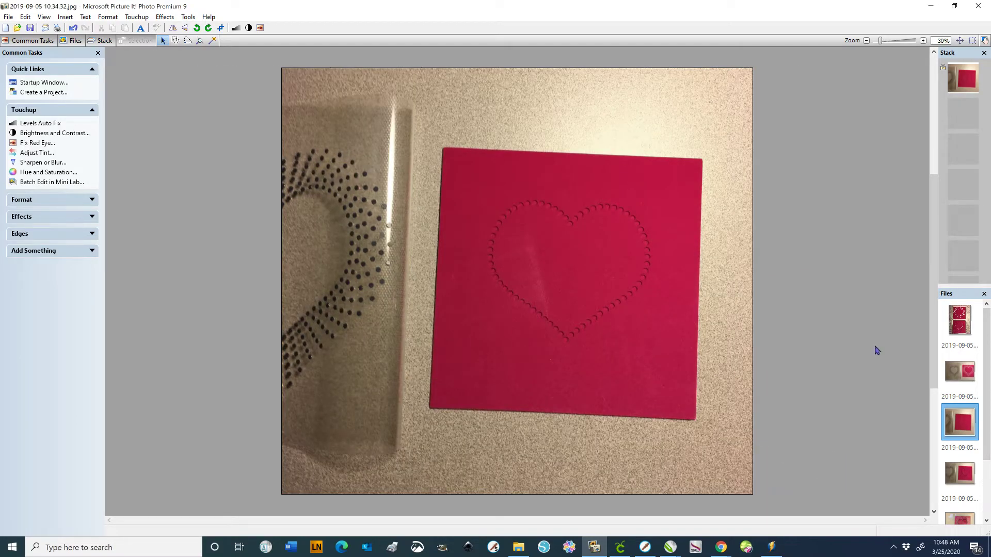
left_click(969, 326)
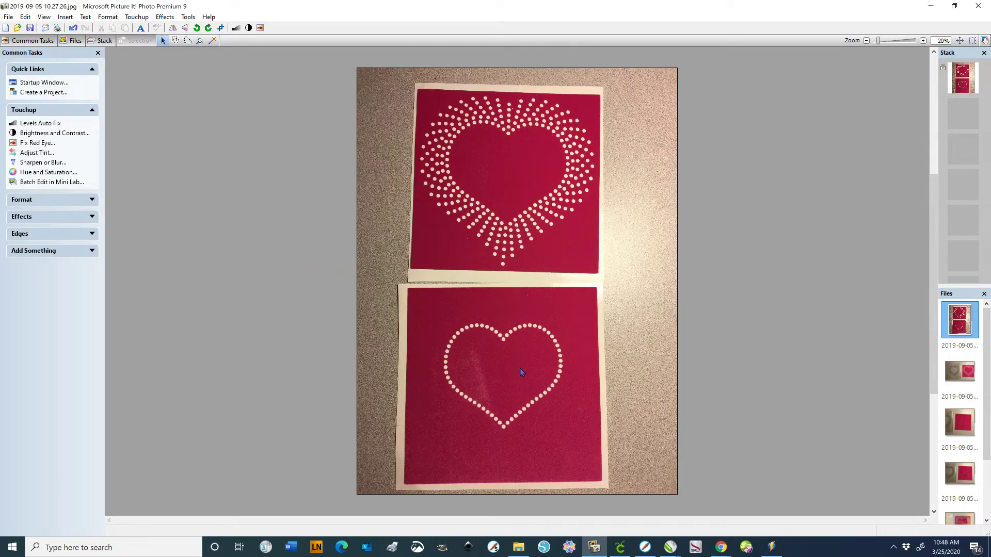
left_click(970, 428)
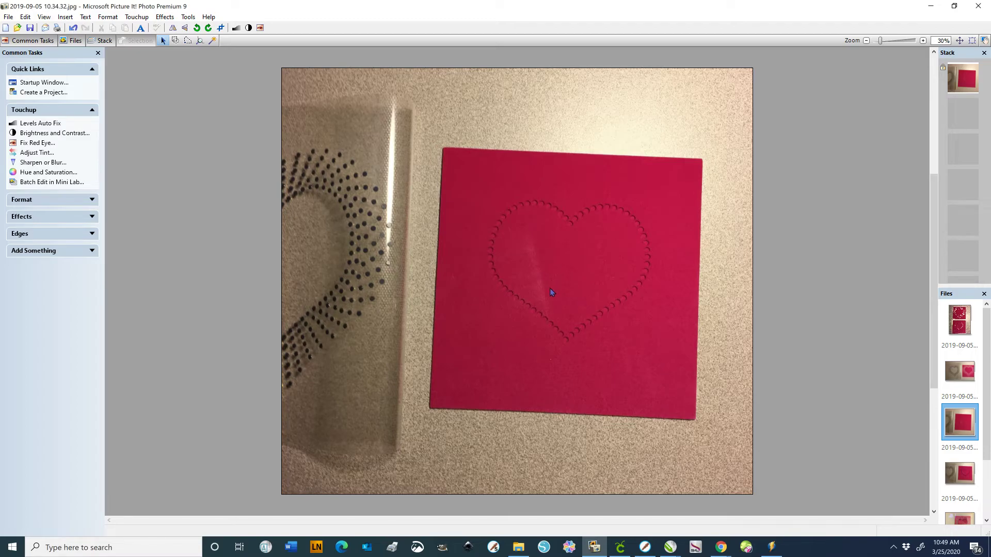
Step: View the photos of the stone-filled heart outline, the transfer sheet laid over it, and the combined heart design lifted on the sheet
left_click(954, 467)
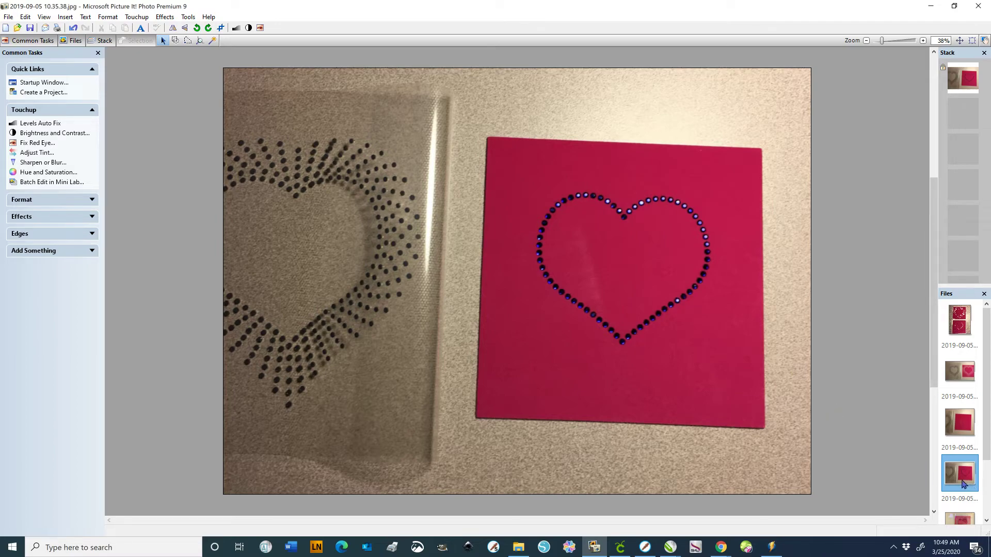
scroll(963, 485, "down", 1)
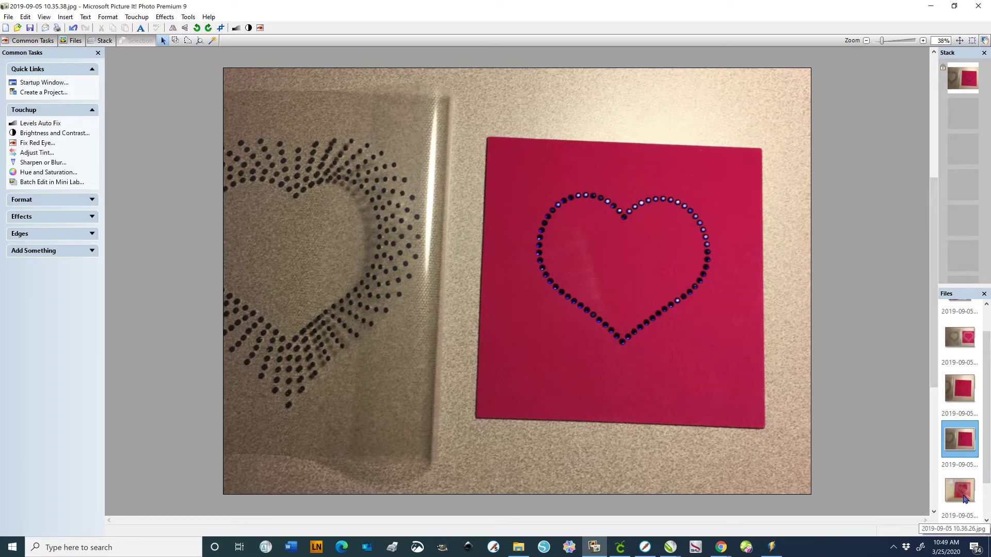
left_click(963, 495)
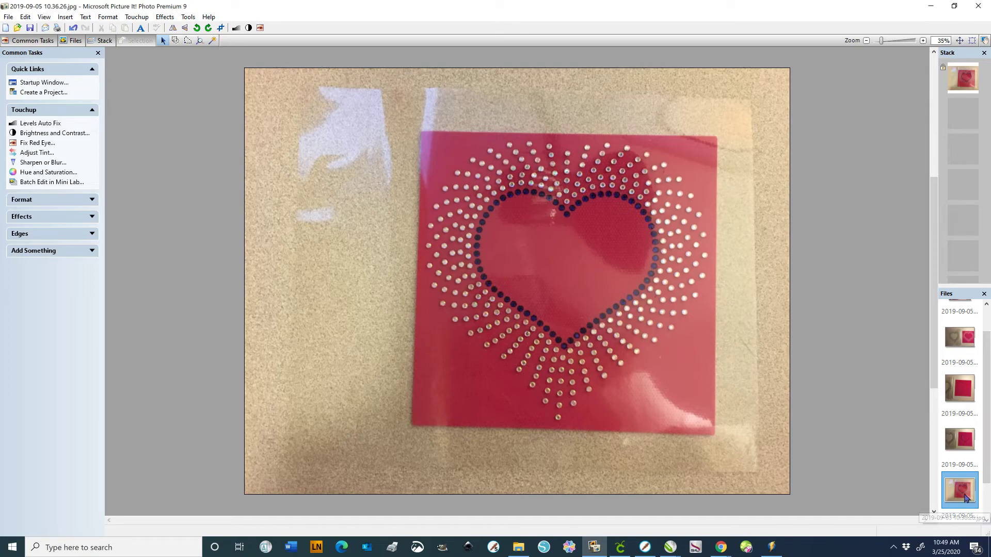
left_click_drag(988, 454, 988, 476)
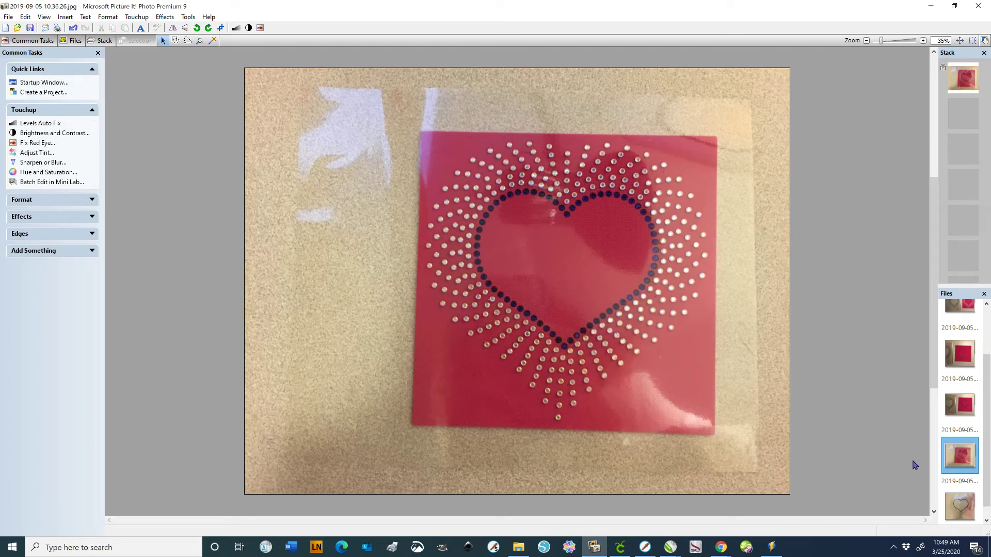
left_click(955, 508)
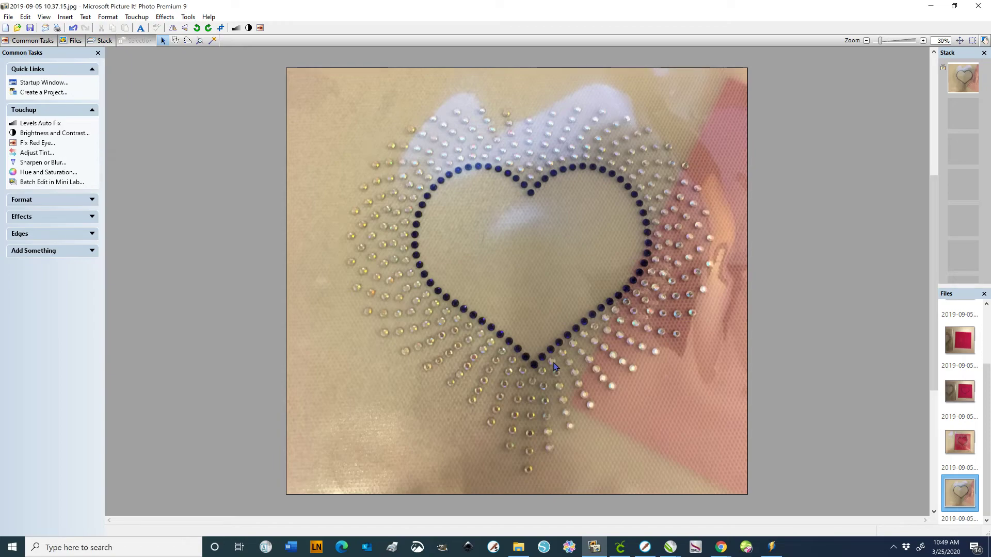
Step: Go back to the photos of the transfer sheet over the template and of the stone-filled heart outline
left_click(961, 444)
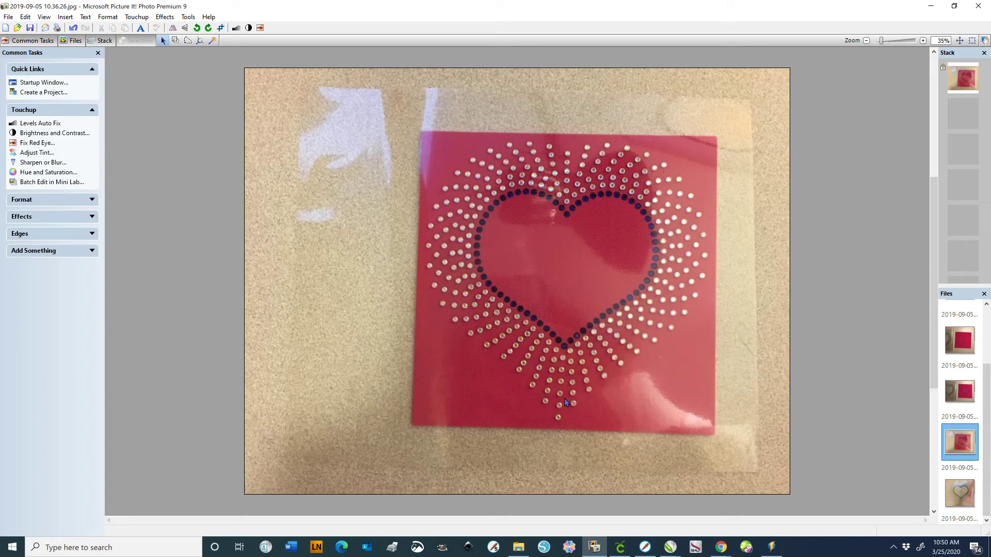
left_click(955, 392)
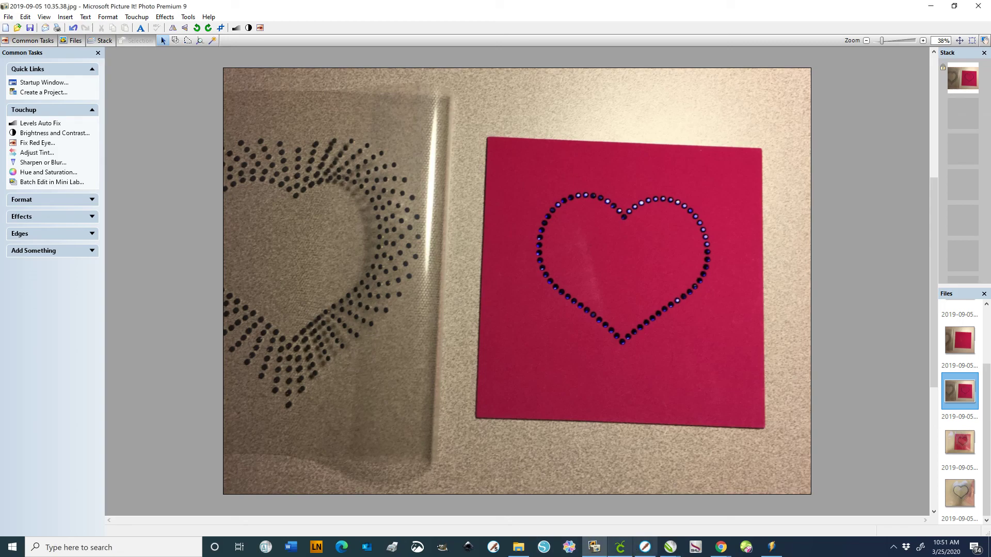
left_click(771, 547)
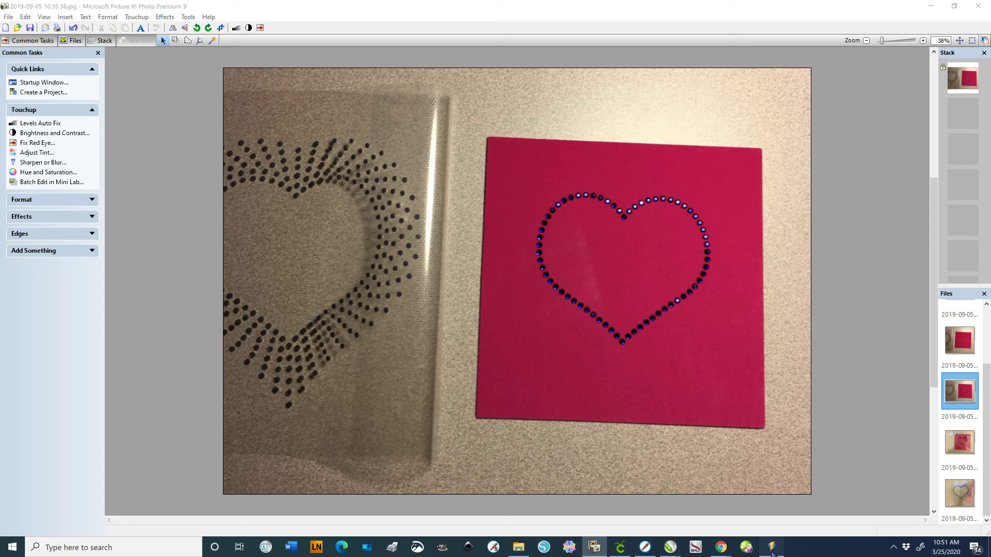